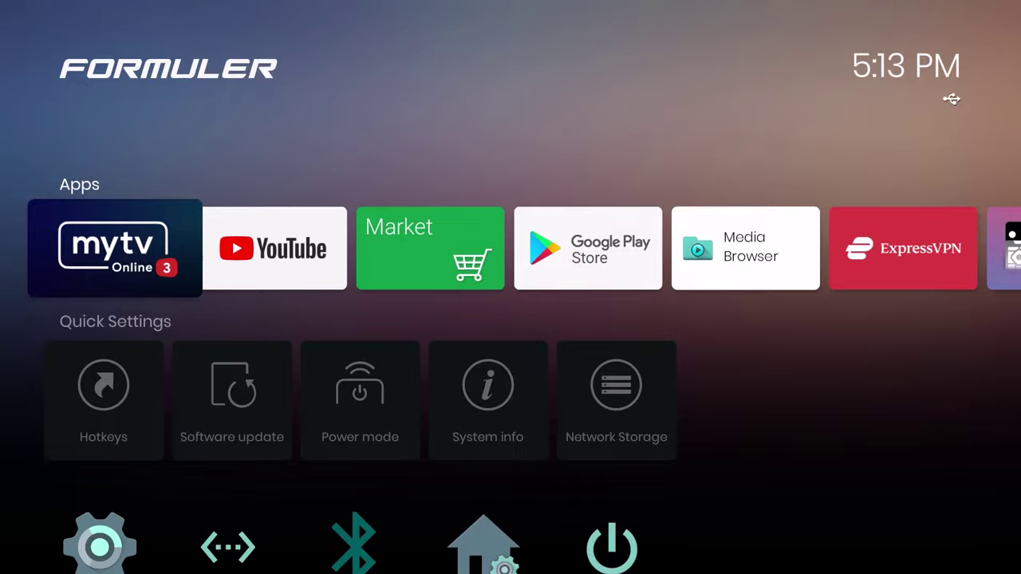
# - Open the system Settings from the launcher's home screen
pyautogui.press('Down')
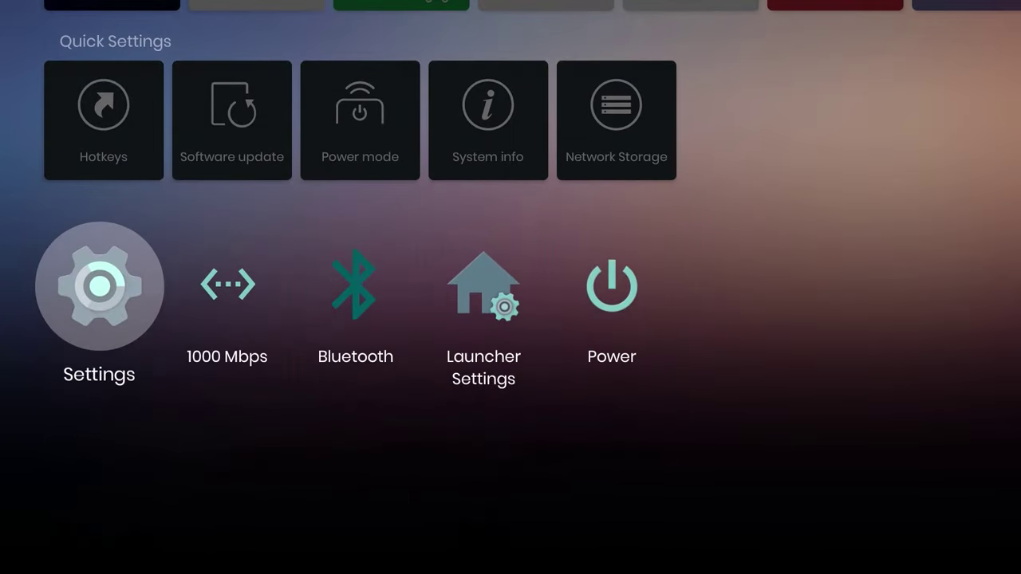
pyautogui.press('Up')
pyautogui.press('Up')
pyautogui.press('Down')
pyautogui.press('Down')
pyautogui.press('Return')
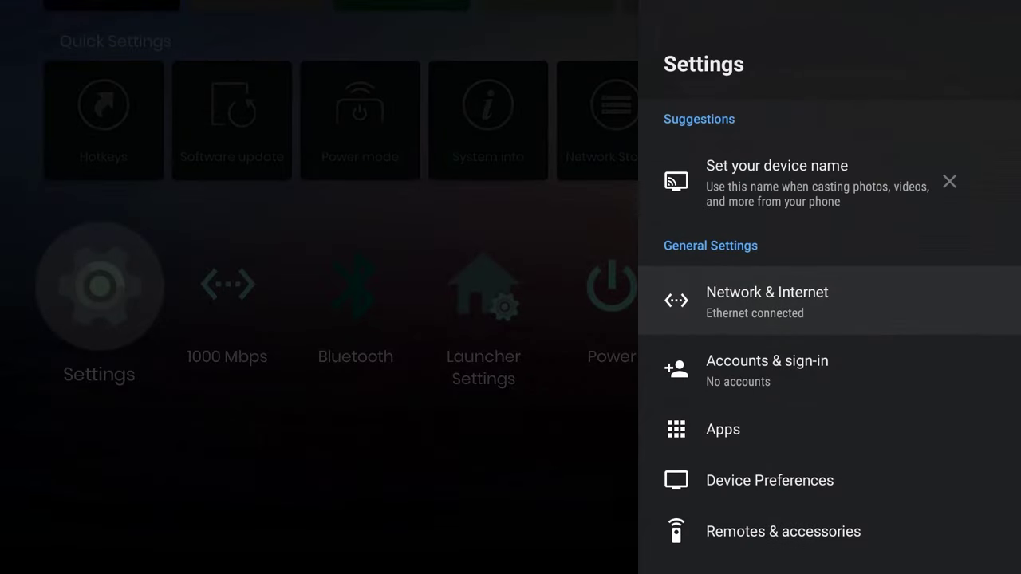
# - Open the device's About page within Device Preferences
pyautogui.press('Down')
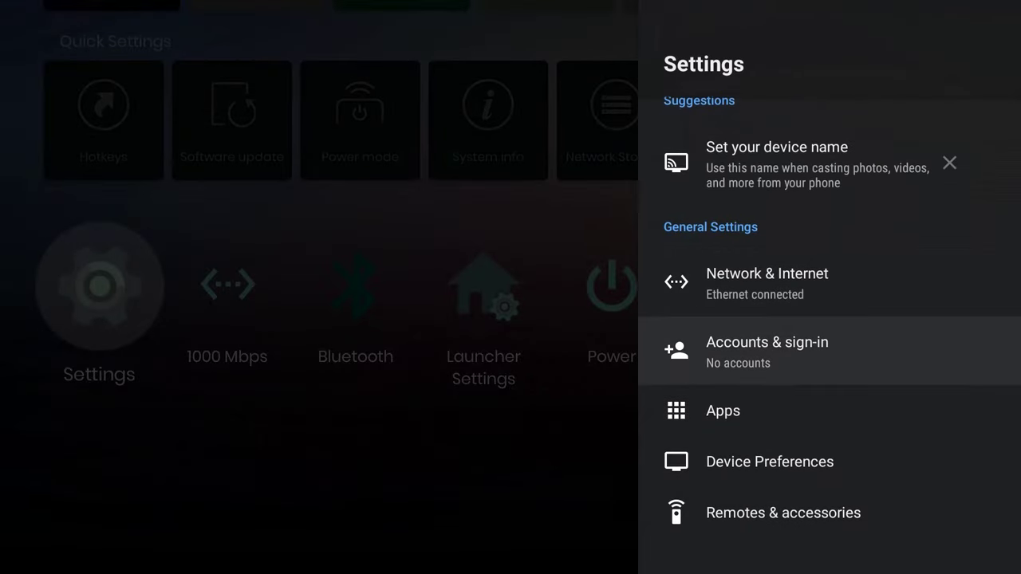
pyautogui.press('Down')
pyautogui.press('Down')
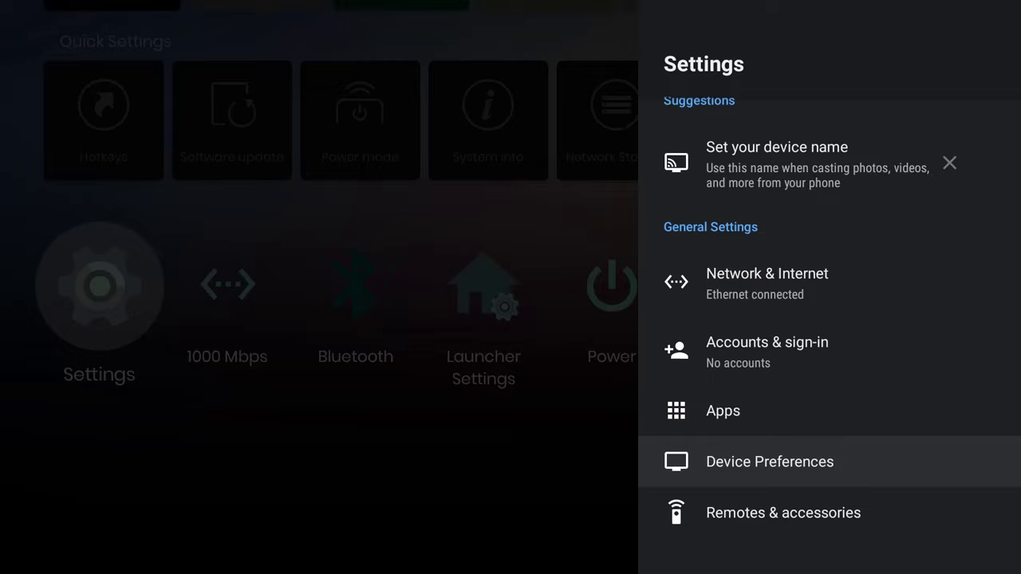
pyautogui.press('Return')
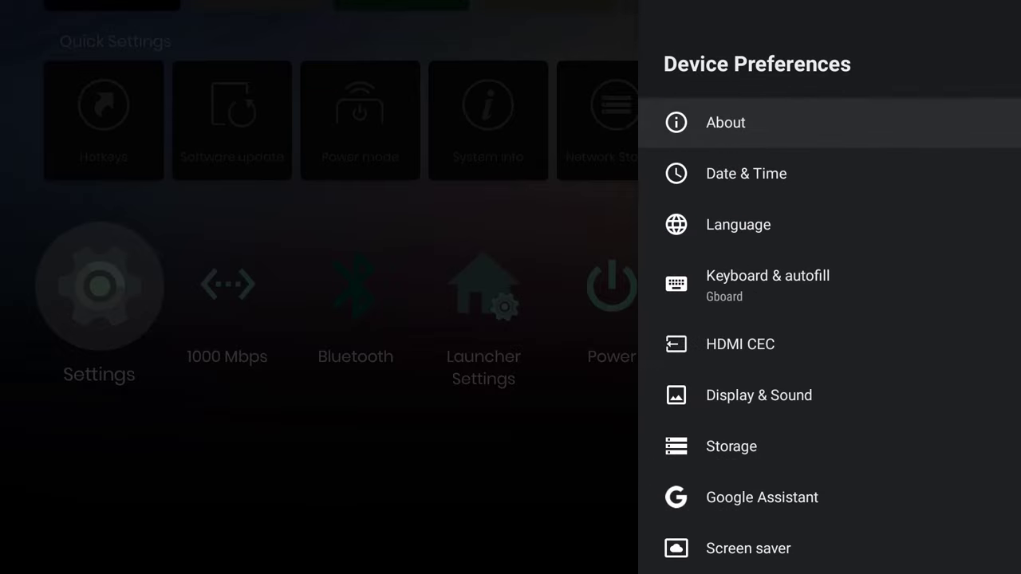
pyautogui.press('Return')
# - Unlock the developer options by activating the Build entry on the About page seven times in a row
pyautogui.press('Down')
pyautogui.press('Down')
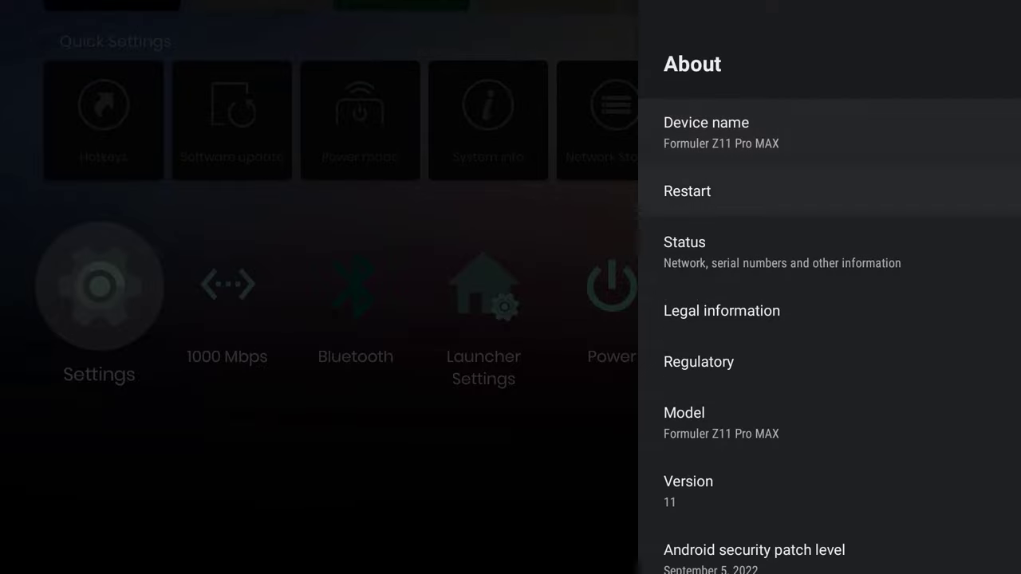
pyautogui.press('Down')
pyautogui.press('Down')
pyautogui.press('Down')
pyautogui.press('Down')
pyautogui.press('Down')
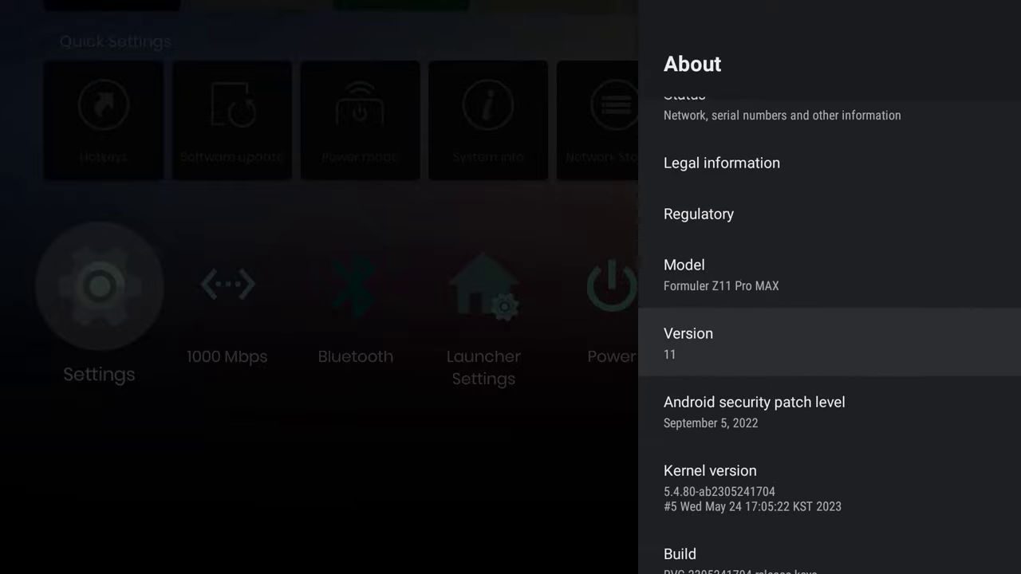
pyautogui.press('Down')
pyautogui.press('Down')
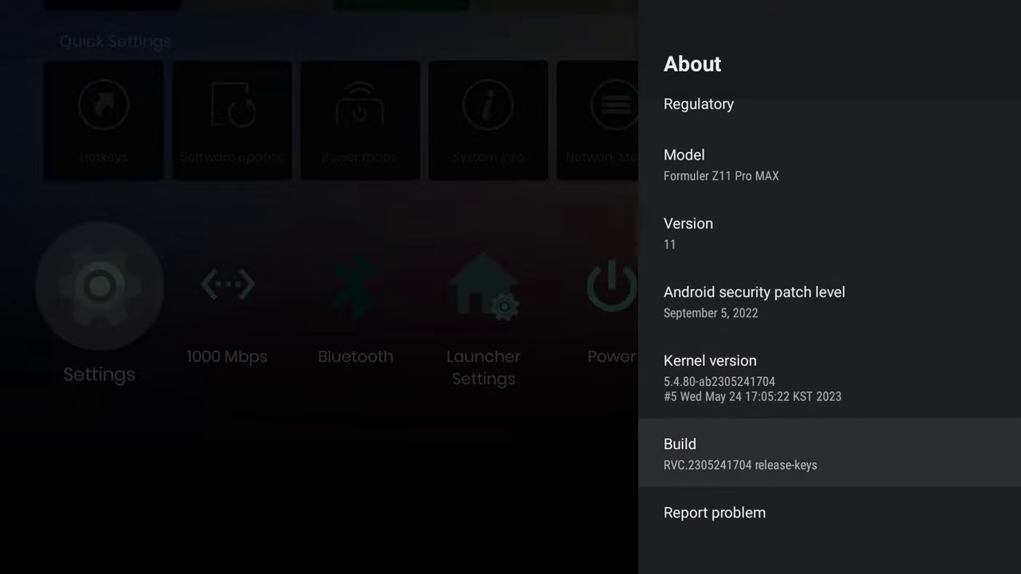
pyautogui.press('Return')
pyautogui.press('Return')
pyautogui.press('Return')
pyautogui.press('Return')
pyautogui.press('Return')
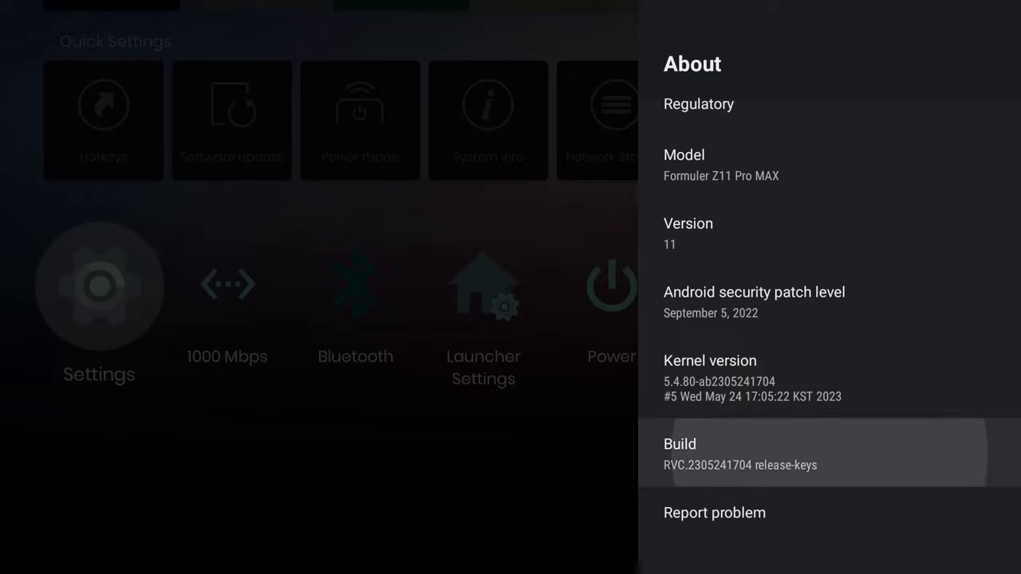
pyautogui.press('Return')
pyautogui.press('Return')
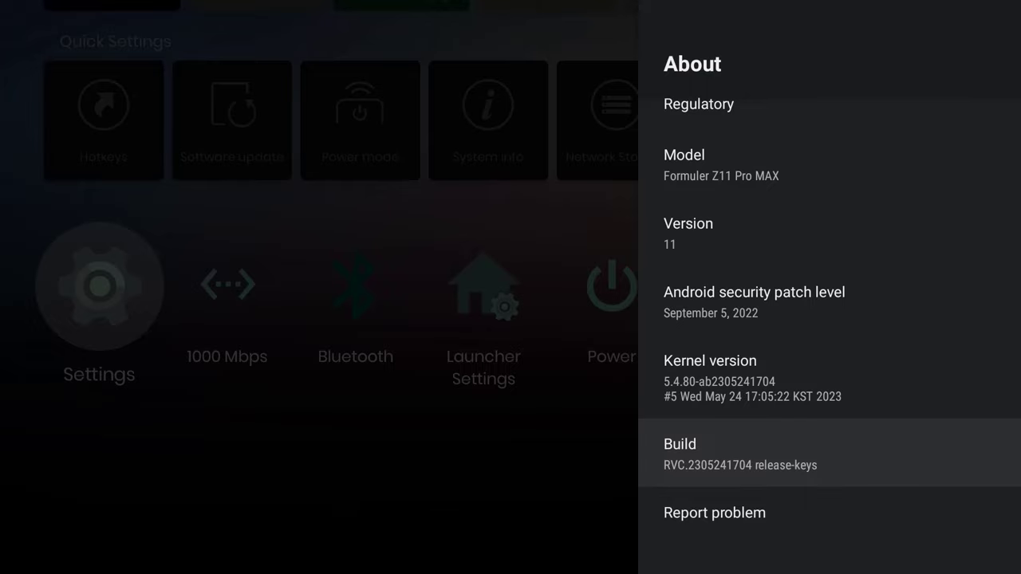
# - Leave the About page and open Developer options in Device Preferences
pyautogui.press('Escape')
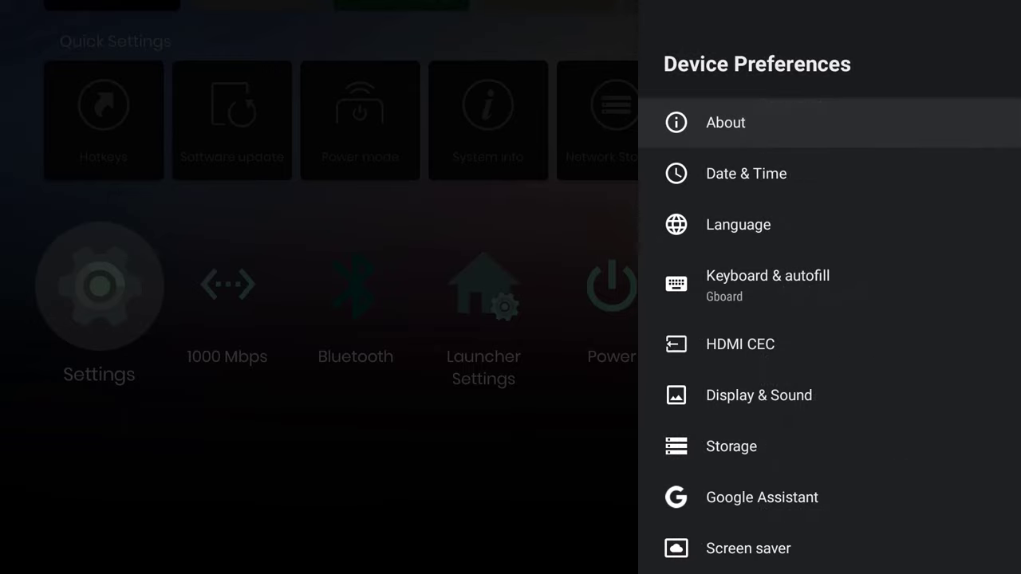
pyautogui.press('Down')
pyautogui.press('Down')
pyautogui.press('Down')
pyautogui.press('Down')
pyautogui.press('Down')
pyautogui.press('Down')
pyautogui.press('Down')
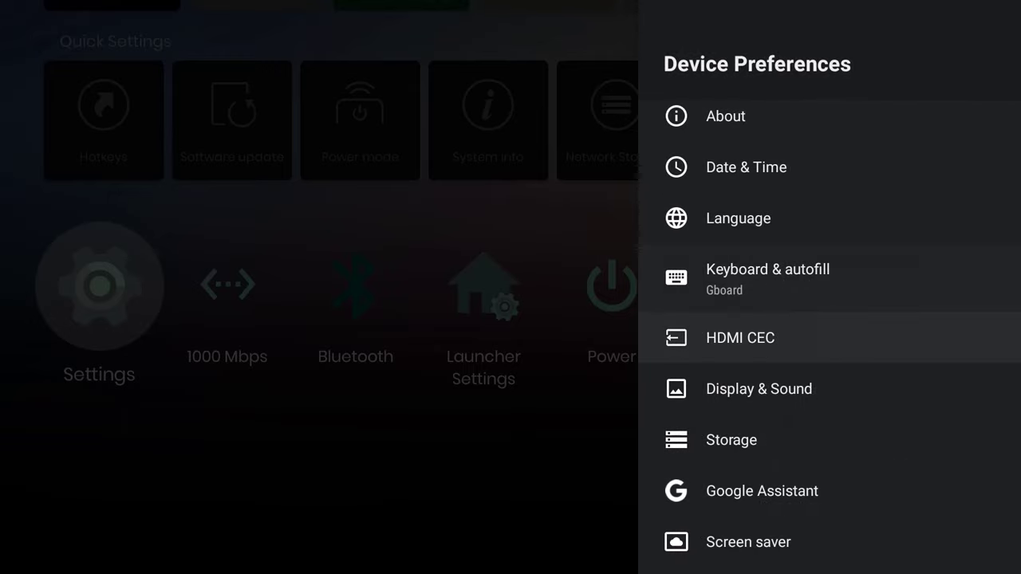
pyautogui.press('Down')
pyautogui.press('Down')
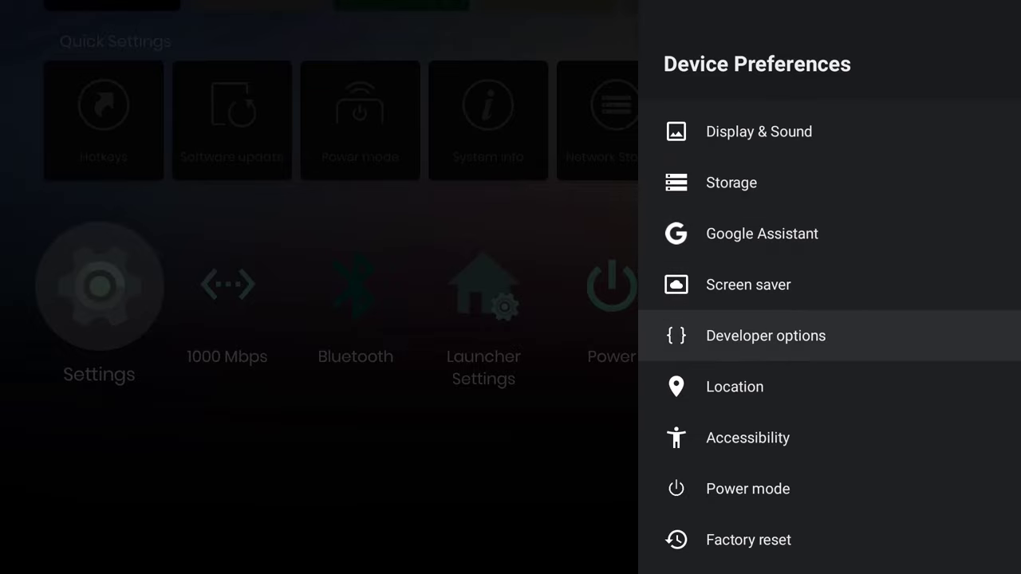
pyautogui.press('Return')
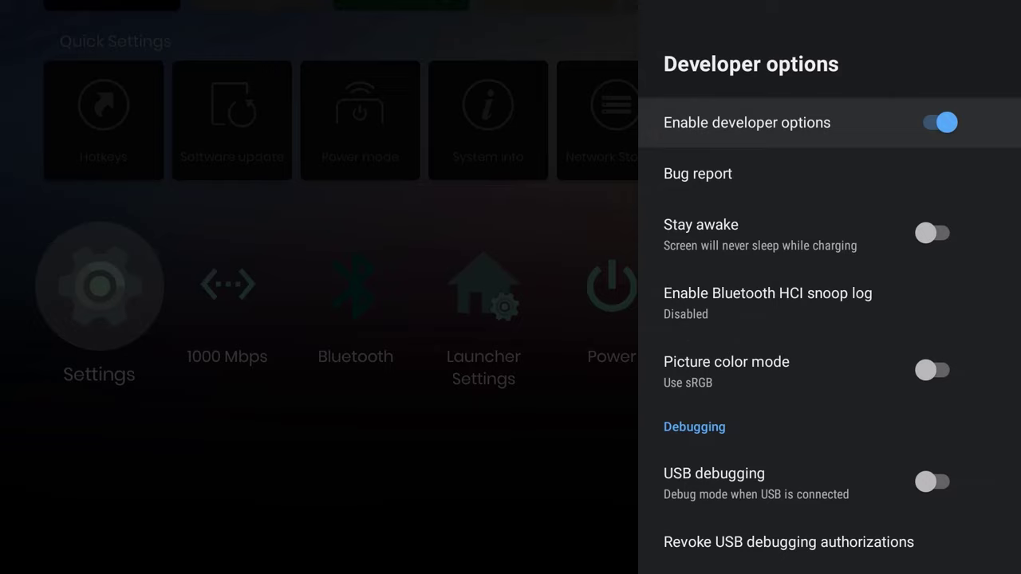
# - Enable USB debugging in the Debugging section and accept its confirmation request
pyautogui.press('Down')
pyautogui.press('Down')
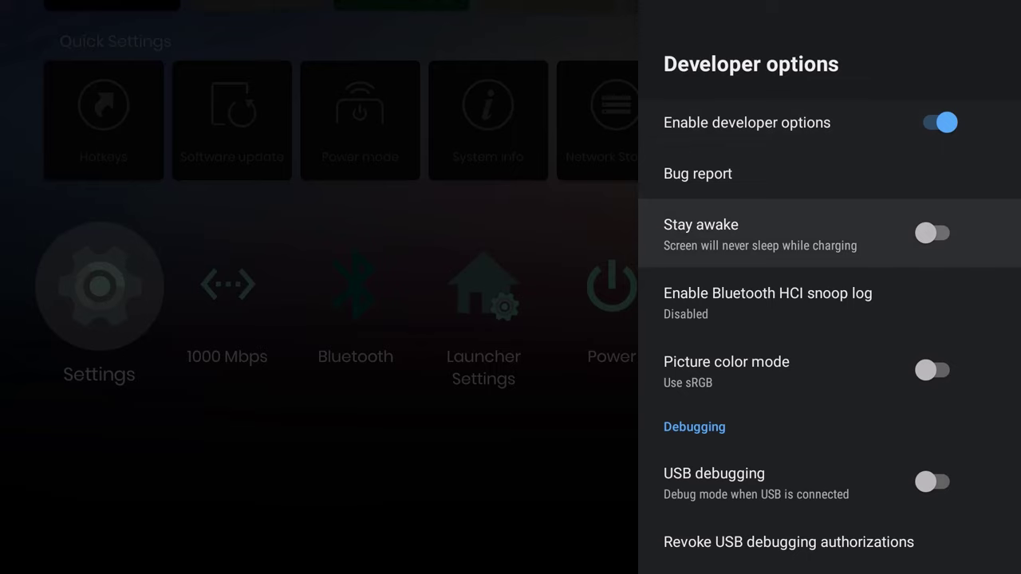
pyautogui.press('Down')
pyautogui.press('Down')
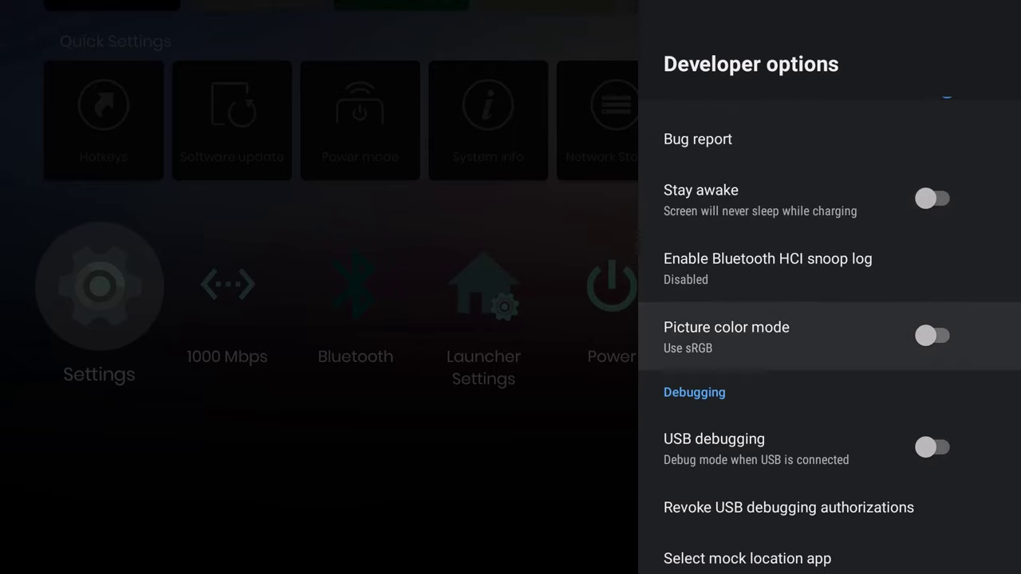
pyautogui.press('Down')
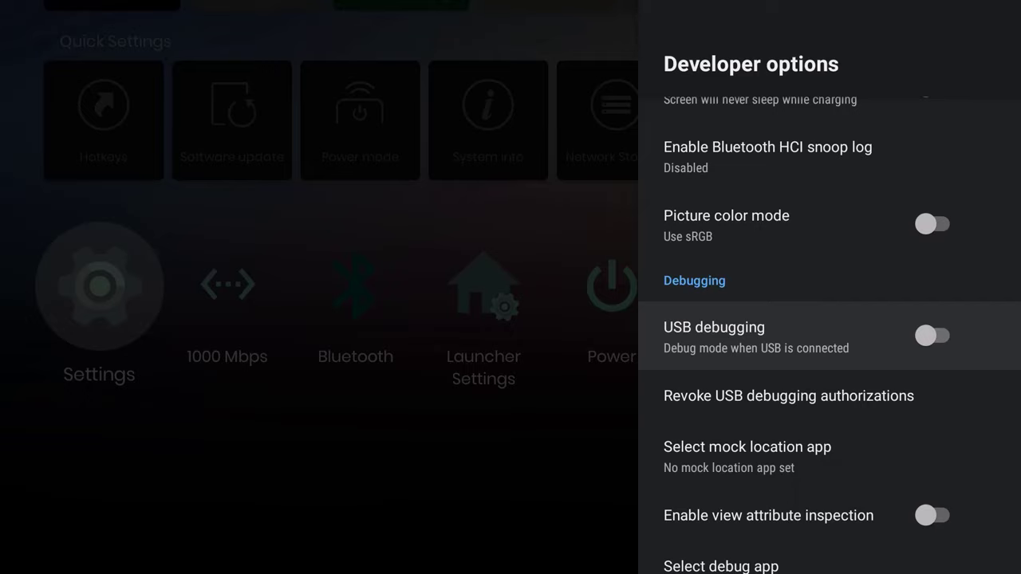
pyautogui.press('Return')
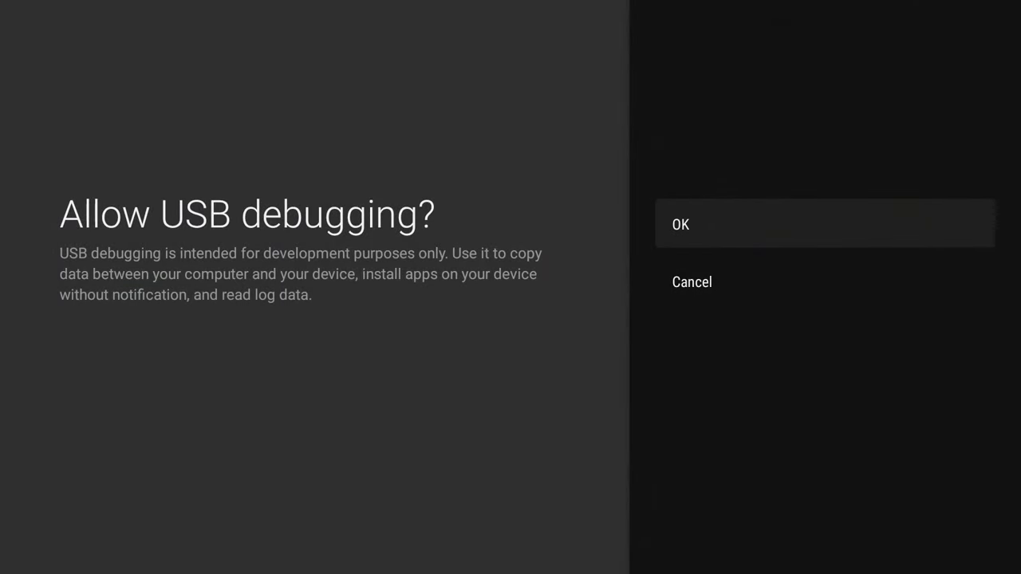
pyautogui.press('Return')
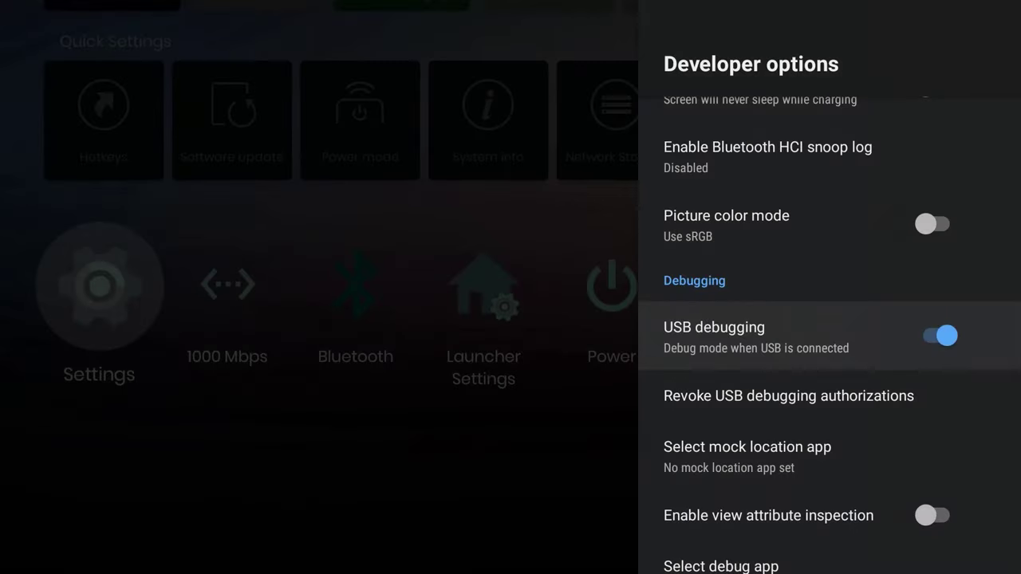
# - Turn on view attribute inspection in the Debugging section of the developer options
pyautogui.press('Down')
pyautogui.press('Down')
pyautogui.press('Down')
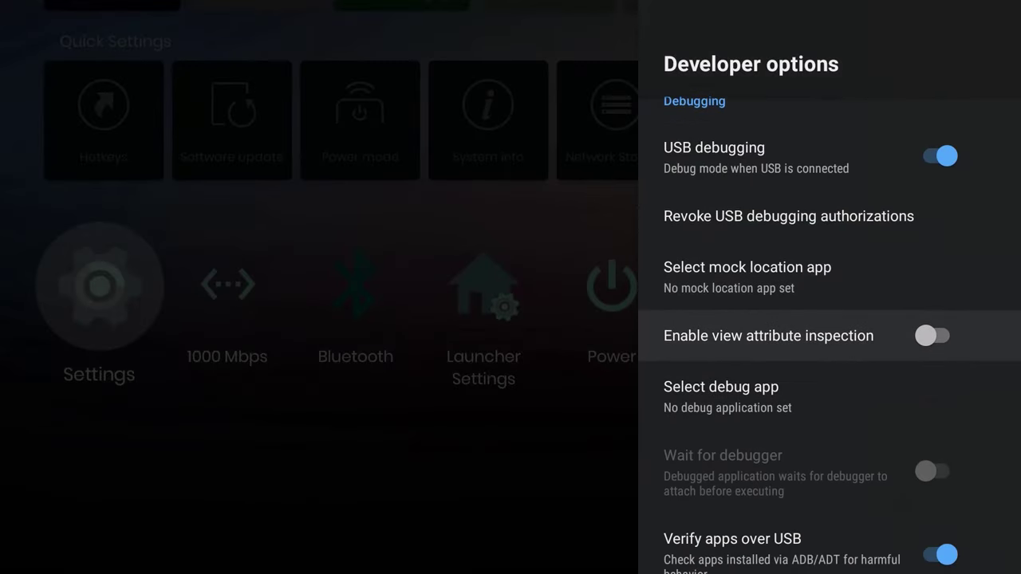
pyautogui.press('Return')
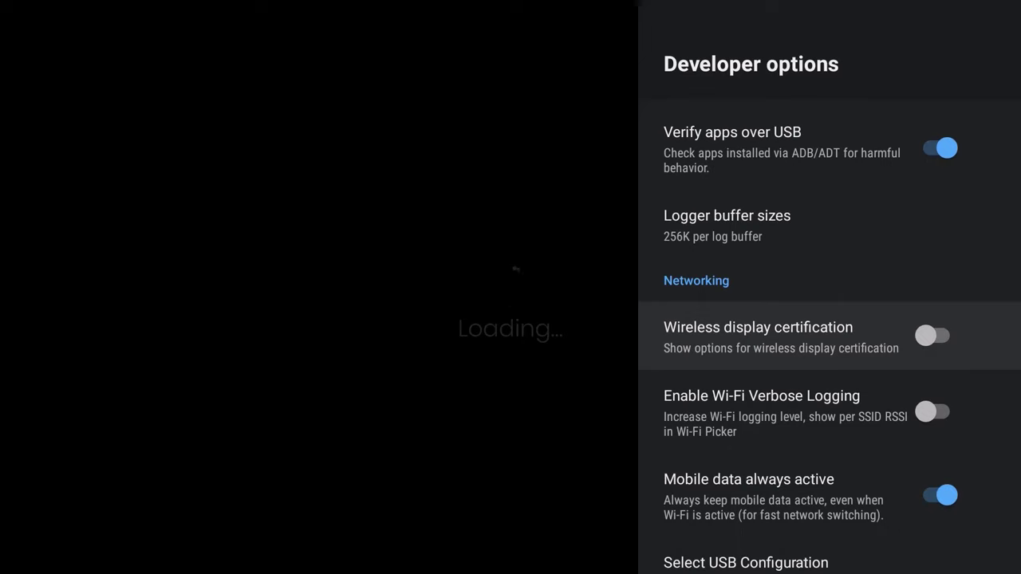
# - Set the window animation scale to .5x in the Drawing section of the developer options
pyautogui.press('Down')
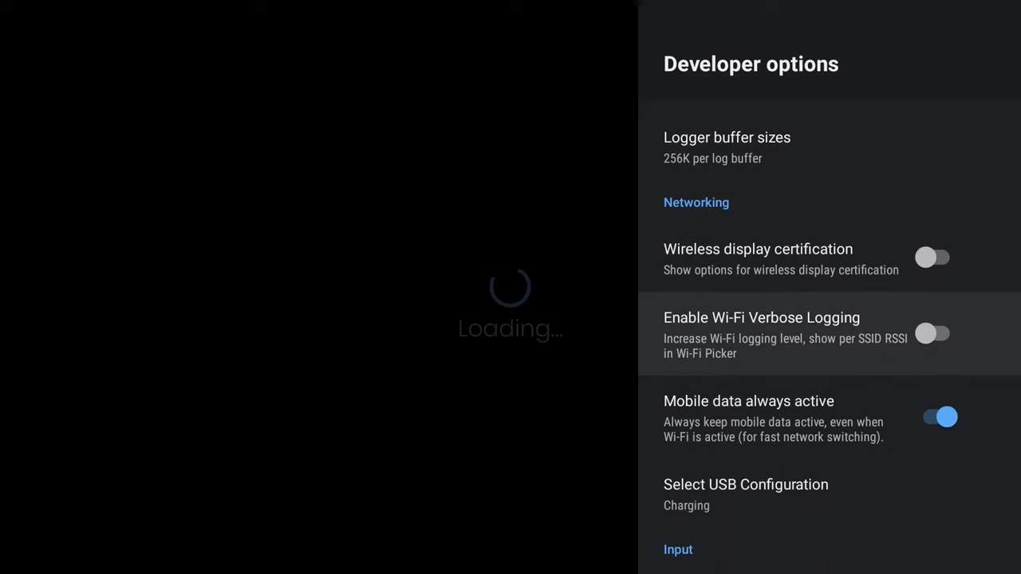
pyautogui.press('Down')
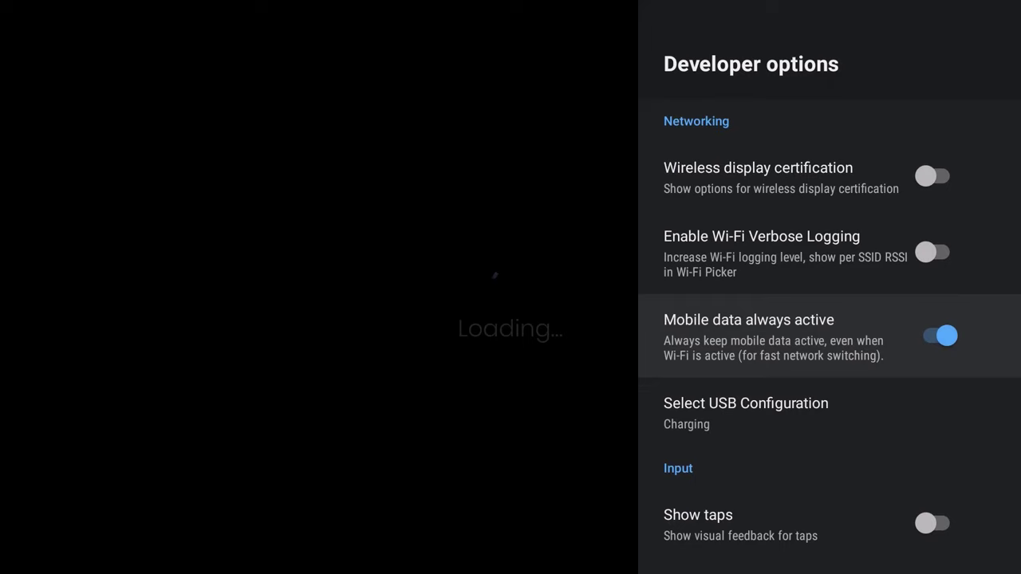
pyautogui.press('Down')
pyautogui.press('Up')
pyautogui.press('Down')
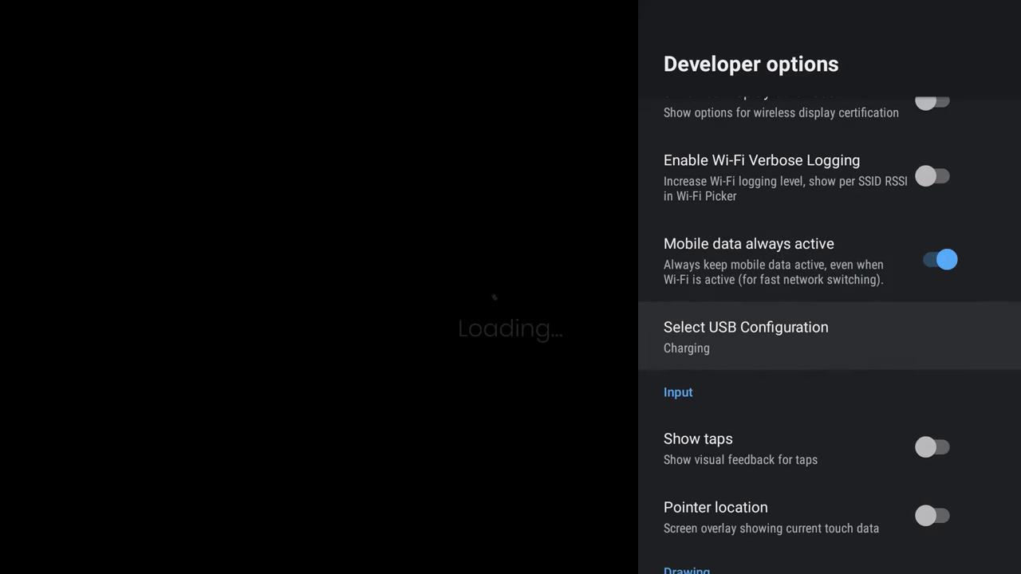
pyautogui.press('Down')
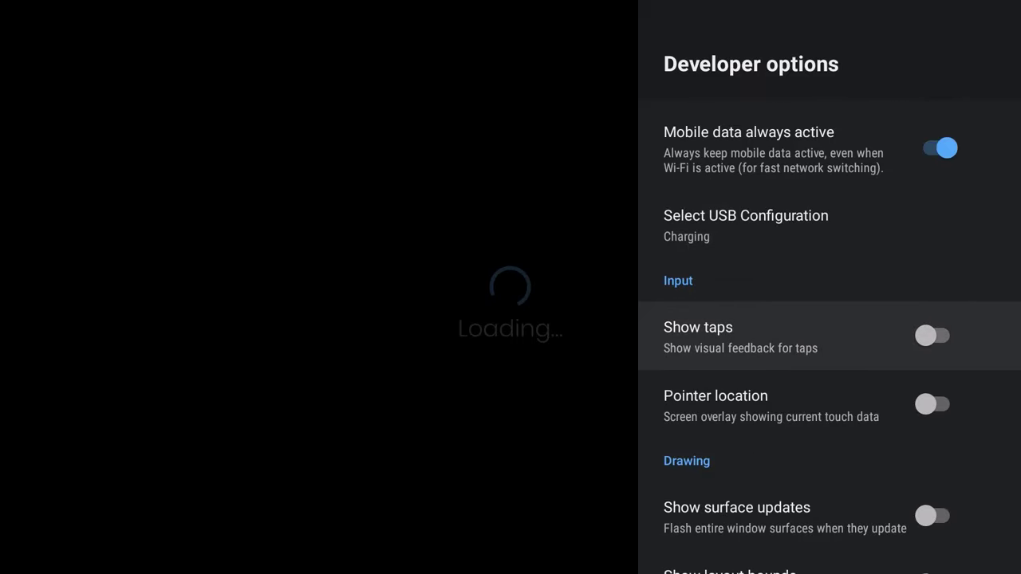
pyautogui.press('Down')
pyautogui.press('Down')
pyautogui.press('Down')
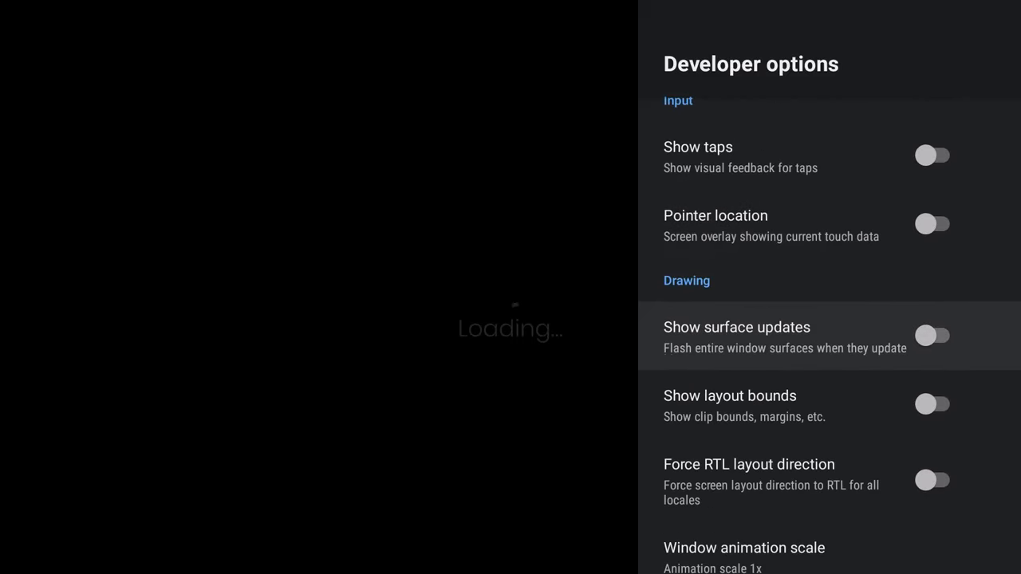
pyautogui.press('Down')
pyautogui.press('Down')
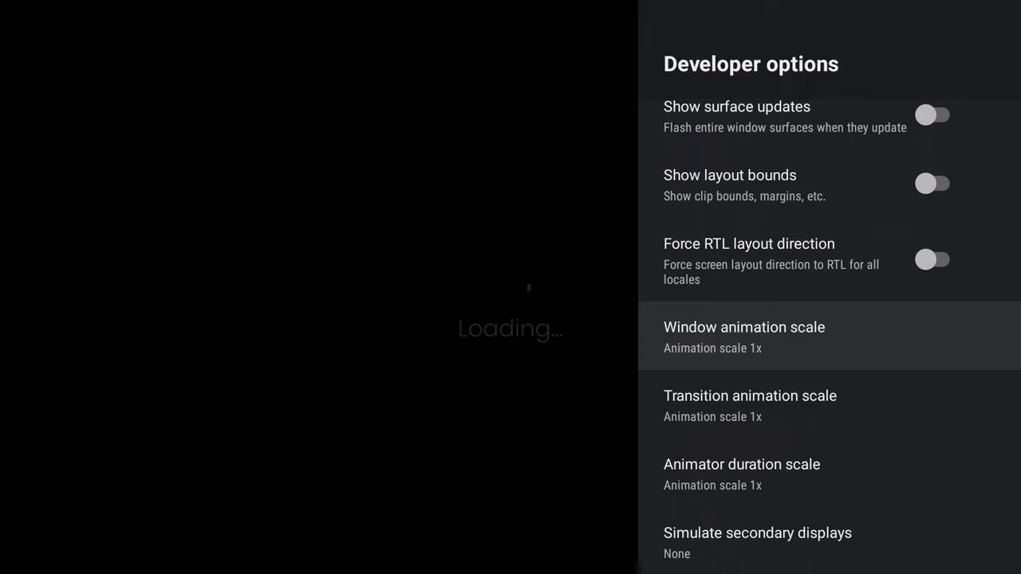
pyautogui.press('Down')
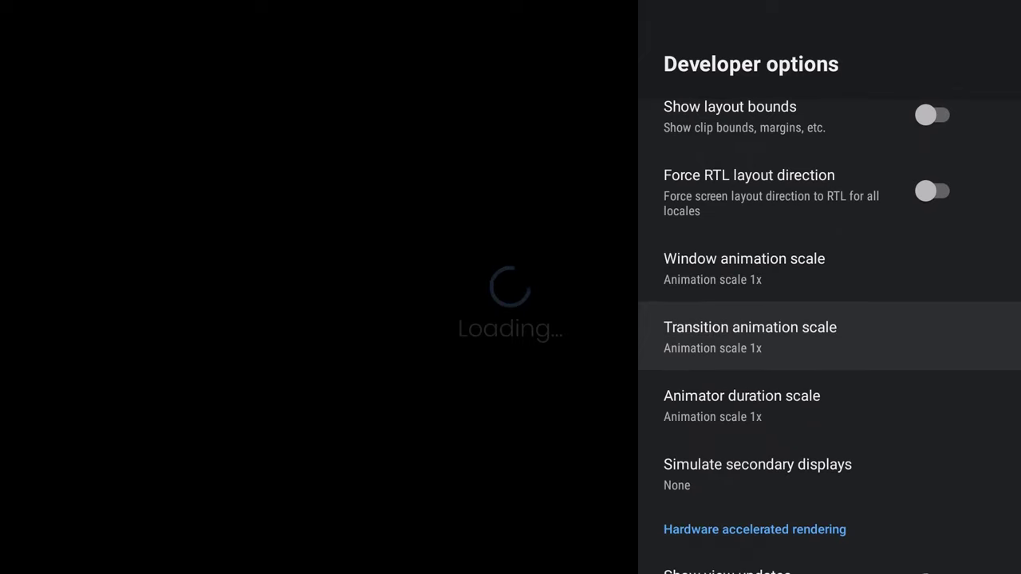
pyautogui.press('Down')
pyautogui.press('Up')
pyautogui.press('Up')
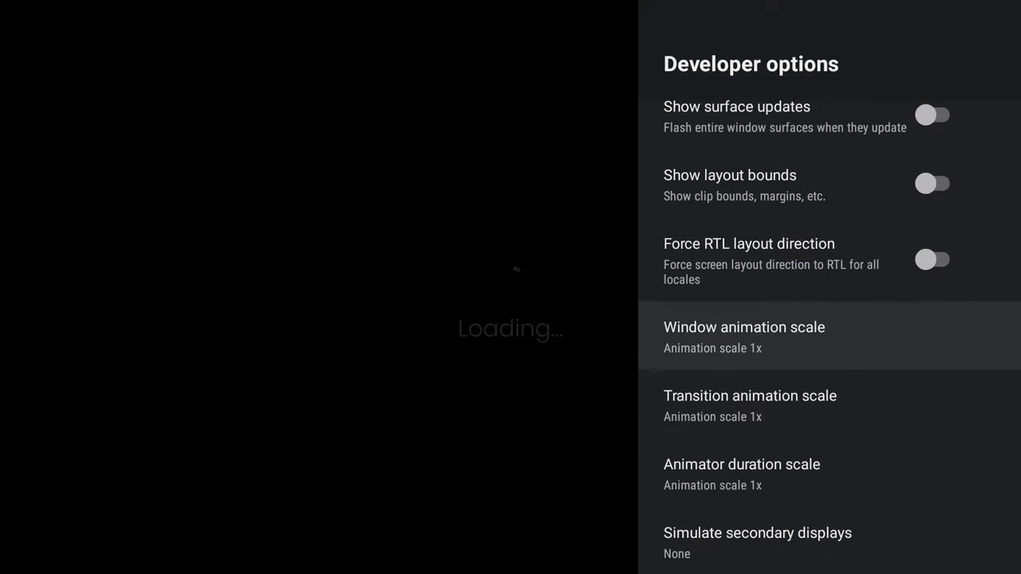
pyautogui.press('Return')
pyautogui.press('Down')
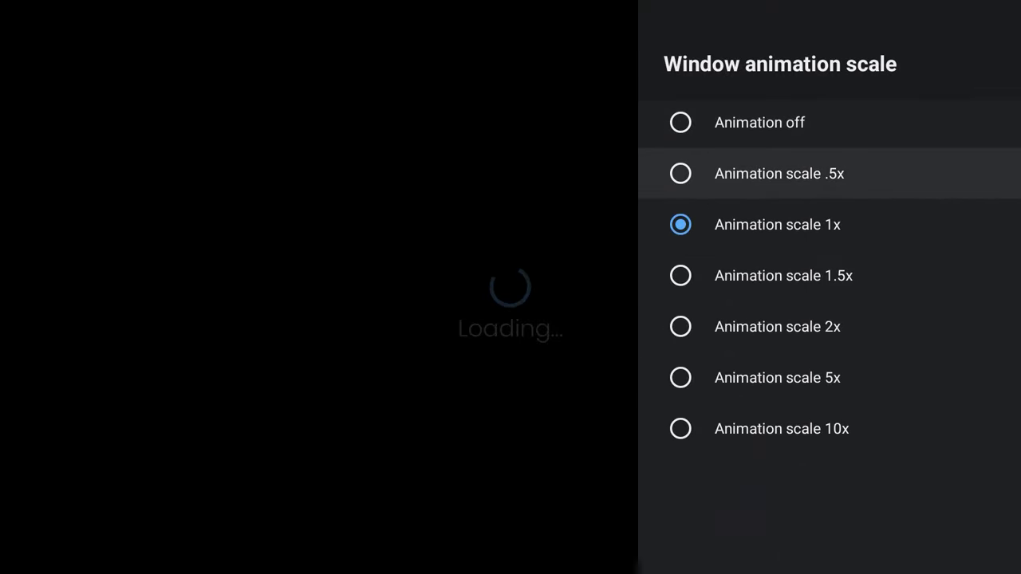
pyautogui.press('Return')
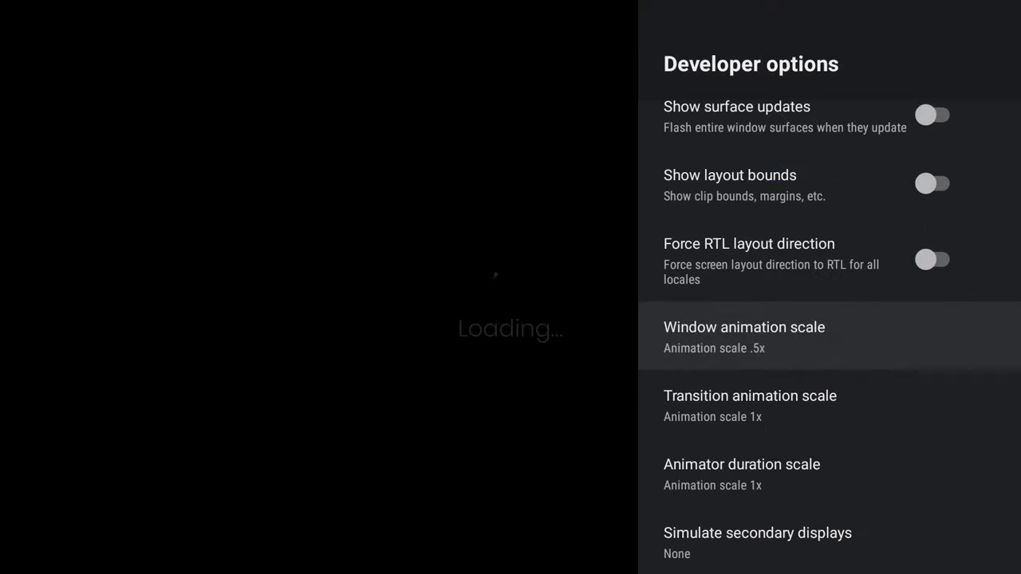
# - Set the transition animation scale to .5x
pyautogui.press('Down')
pyautogui.press('Return')
pyautogui.press('Down')
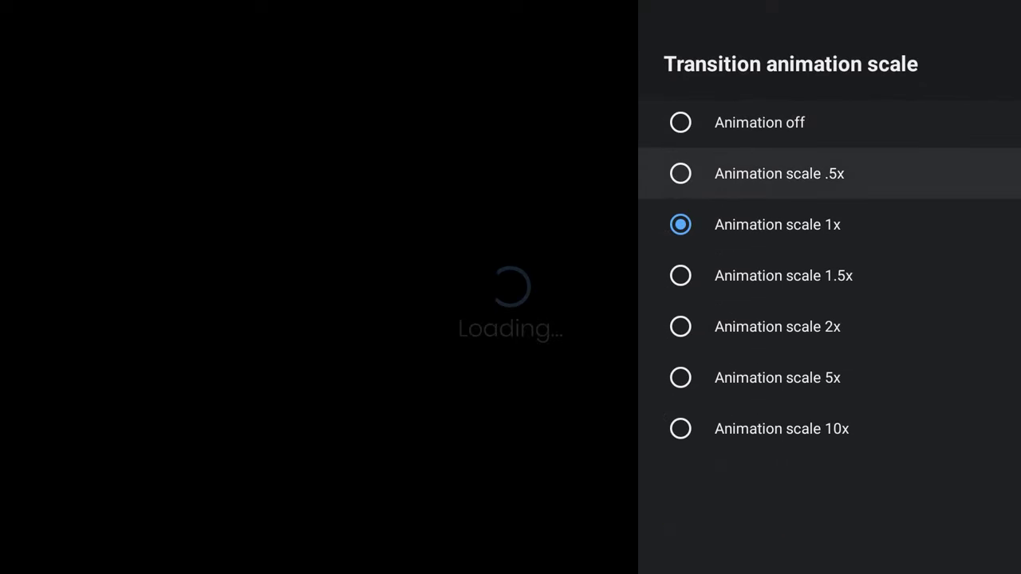
pyautogui.press('Return')
# - Set the animator duration scale to .5x
pyautogui.press('Down')
pyautogui.press('Return')
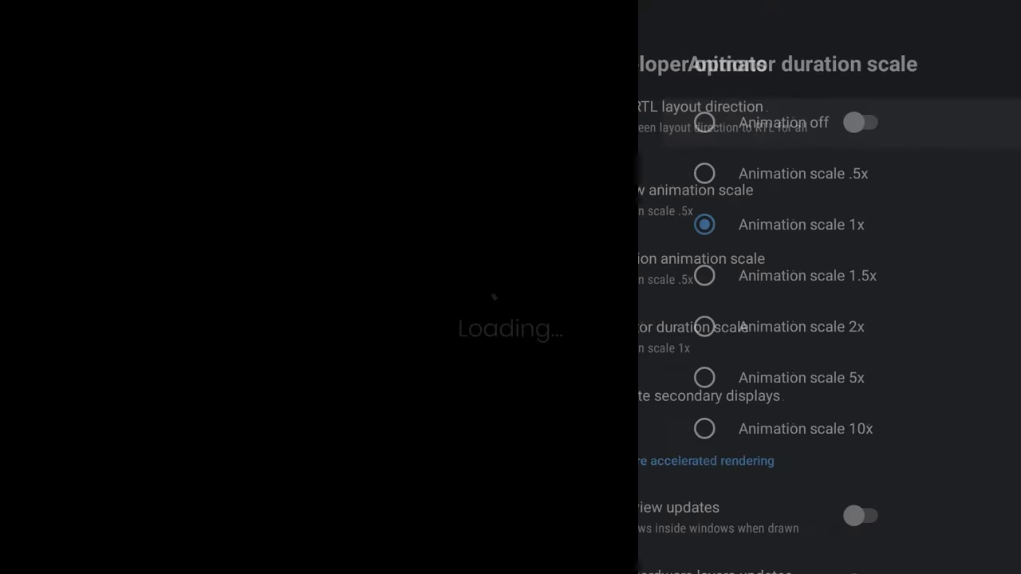
pyautogui.press('Up')
pyautogui.press('Return')
# - Review the remaining developer options, from hardware accelerated rendering through media, audio and monitoring to the app settings
pyautogui.press('Down')
pyautogui.press('Down')
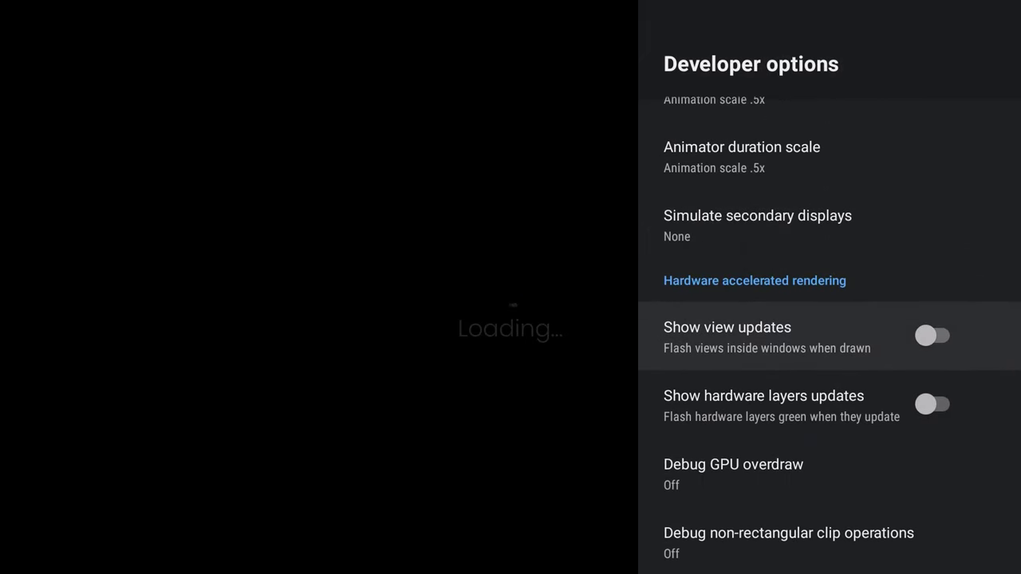
pyautogui.press('Down')
pyautogui.press('Down')
pyautogui.press('Down')
pyautogui.press('Down')
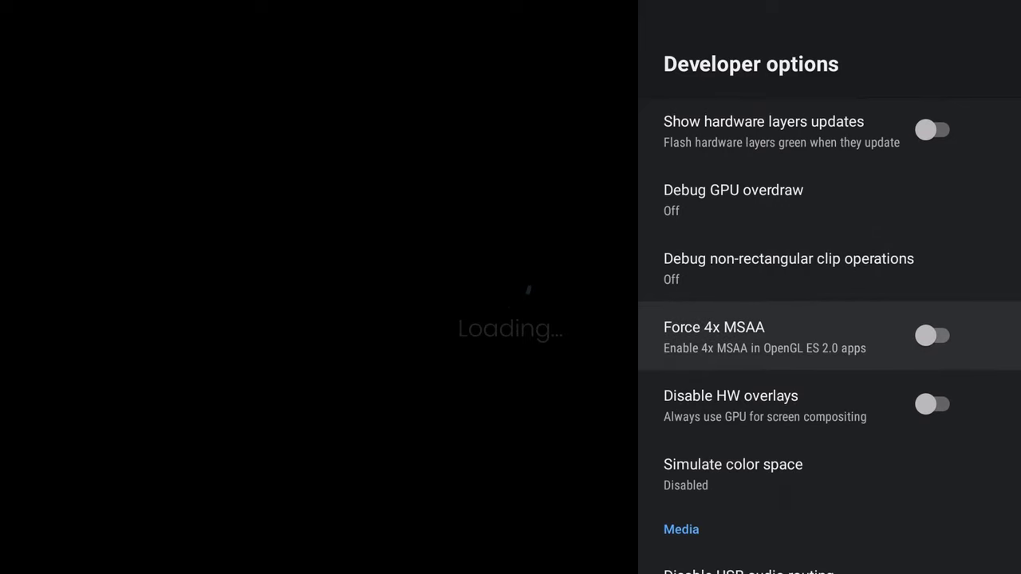
pyautogui.press('Down')
pyautogui.press('Down')
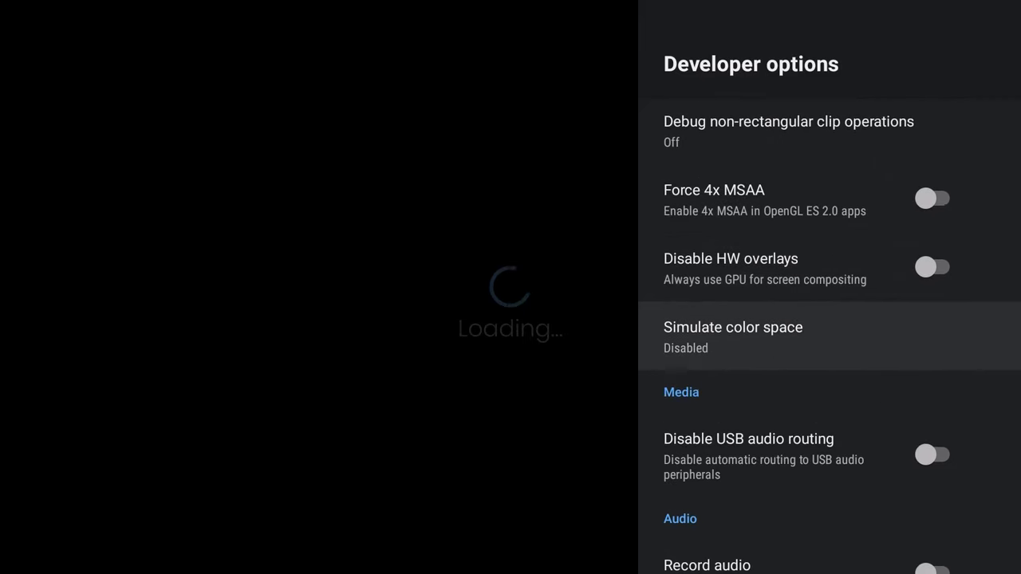
pyautogui.press('Down')
pyautogui.press('Down')
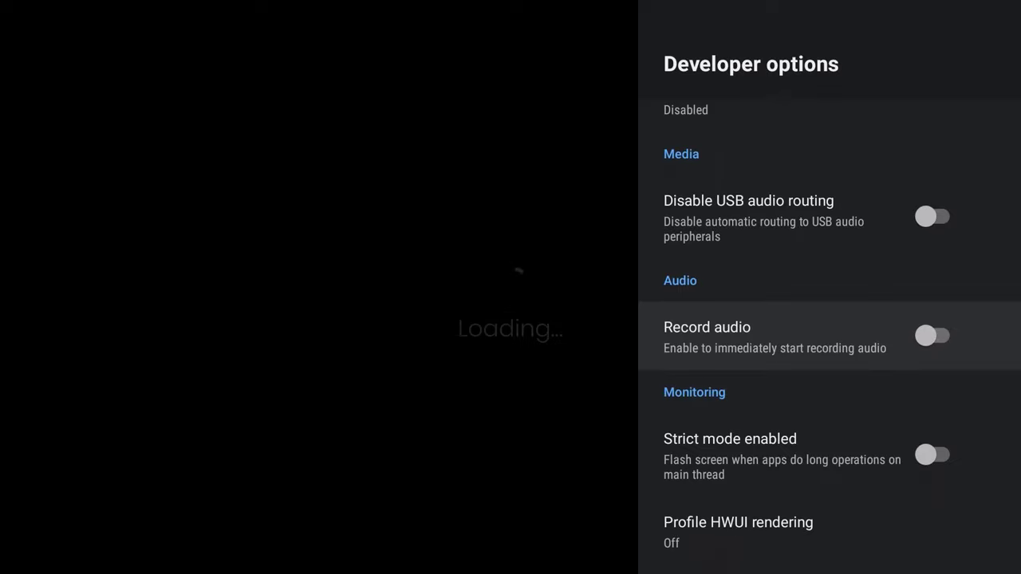
pyautogui.press('Down')
pyautogui.press('Down')
pyautogui.press('Down')
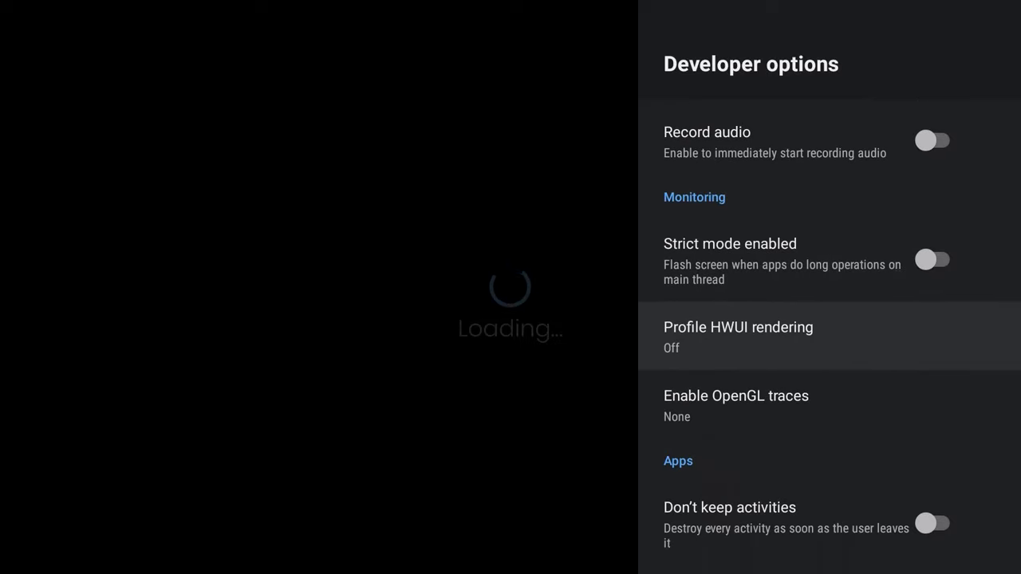
pyautogui.press('Down')
pyautogui.press('Down')
pyautogui.press('Down')
pyautogui.press('Down')
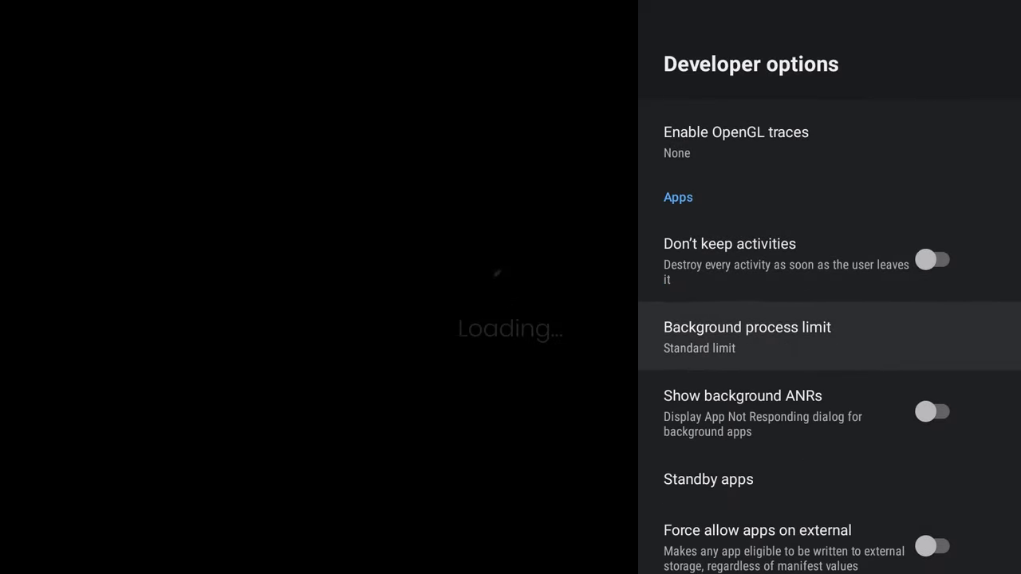
pyautogui.press('Down')
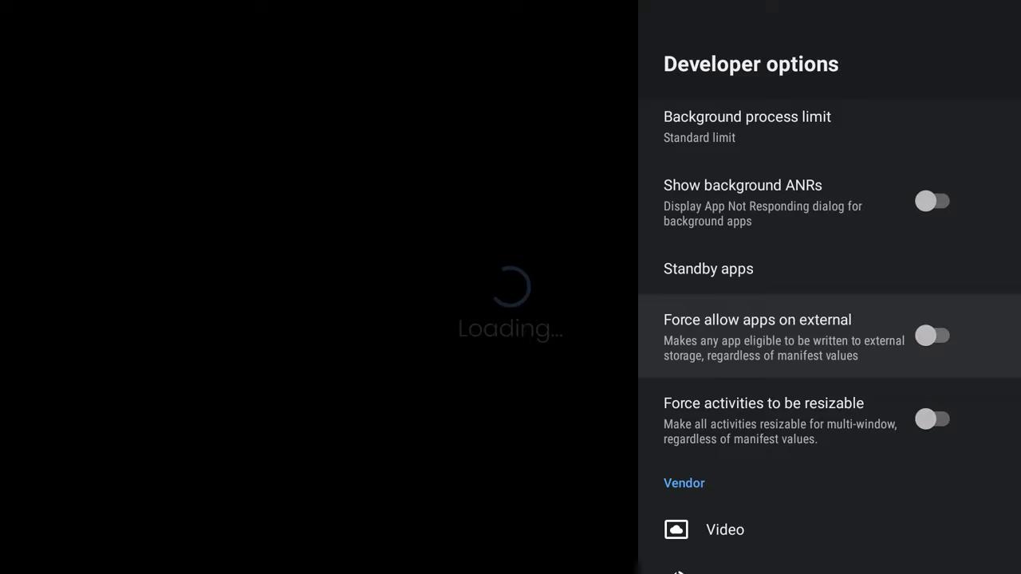
# - Turn off view attribute inspection in the Debugging section of the developer options
pyautogui.press('Up')
pyautogui.press('Up')
pyautogui.press('Up')
pyautogui.press('Up')
pyautogui.press('Up')
pyautogui.press('Up')
pyautogui.press('Up')
pyautogui.press('Up')
pyautogui.press('Up')
pyautogui.press('Up')
pyautogui.press('Up')
pyautogui.press('Up')
pyautogui.press('Up')
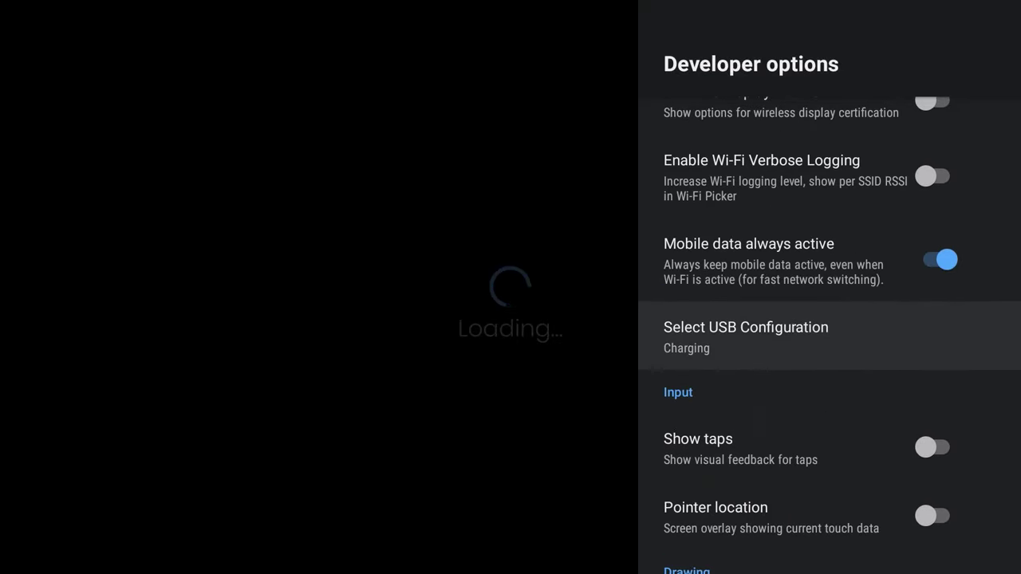
pyautogui.press('Up')
pyautogui.press('Up')
pyautogui.press('Up')
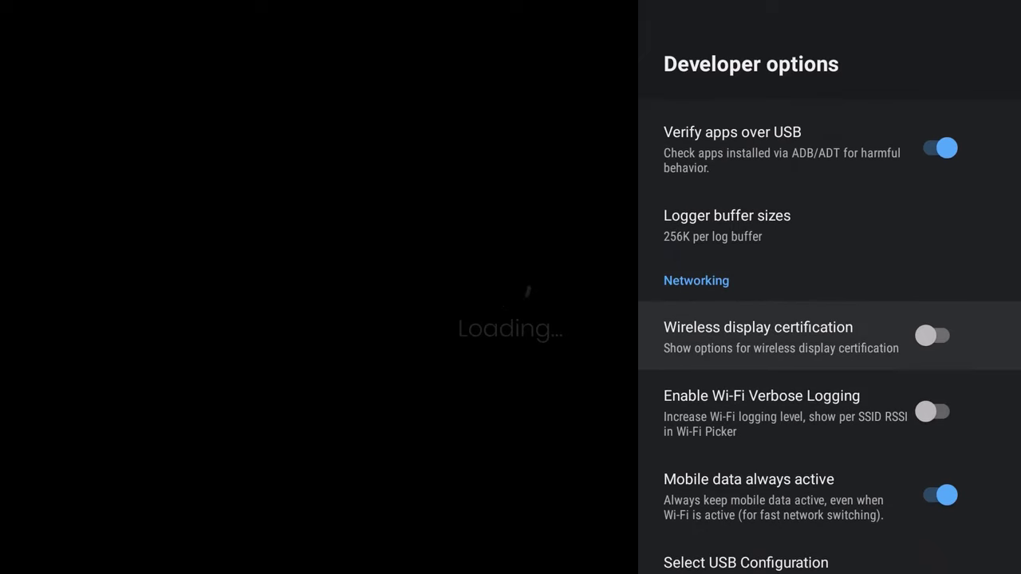
pyautogui.press('Up')
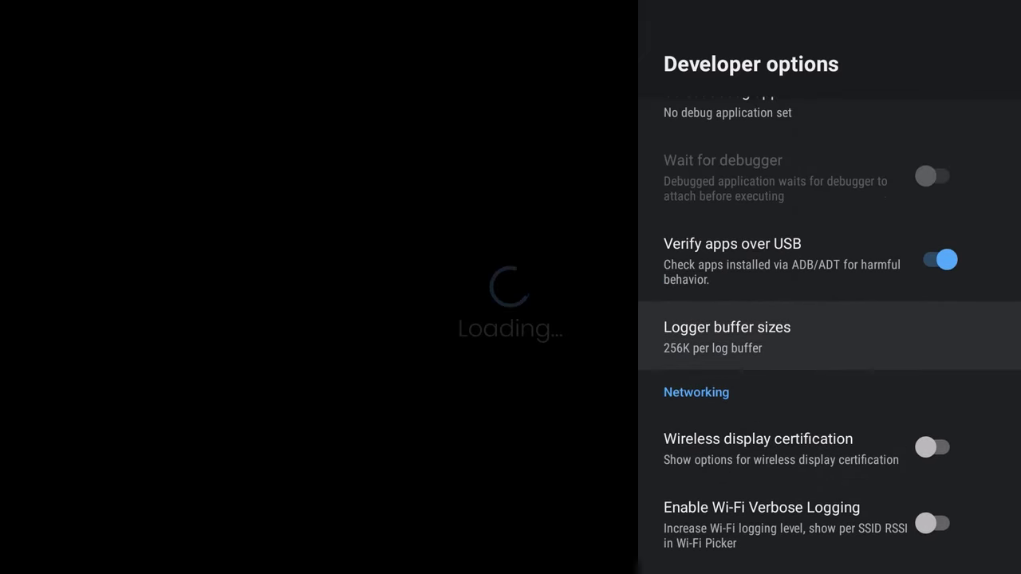
pyautogui.press('Up')
pyautogui.press('Up')
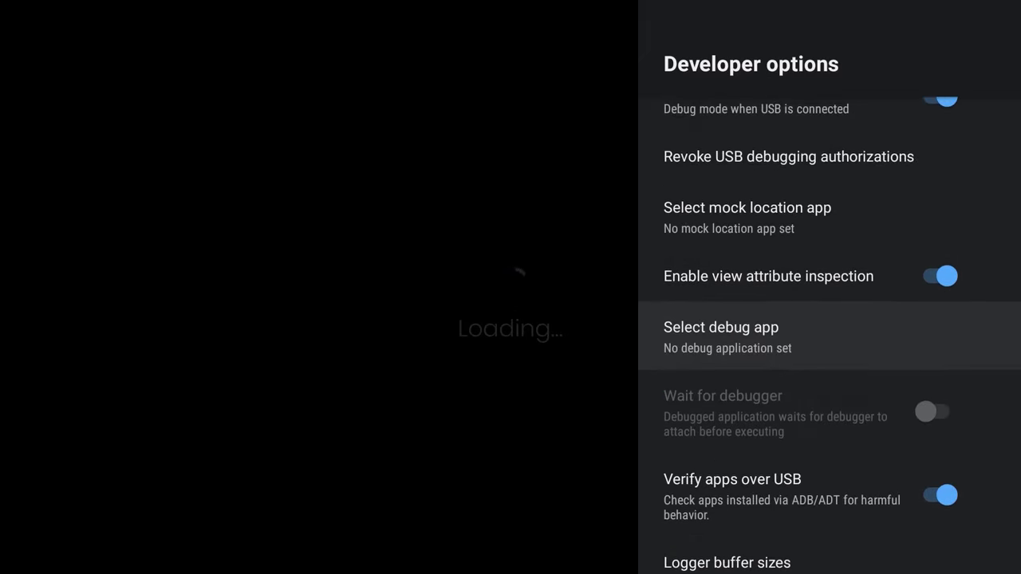
pyautogui.press('Up')
pyautogui.press('Return')
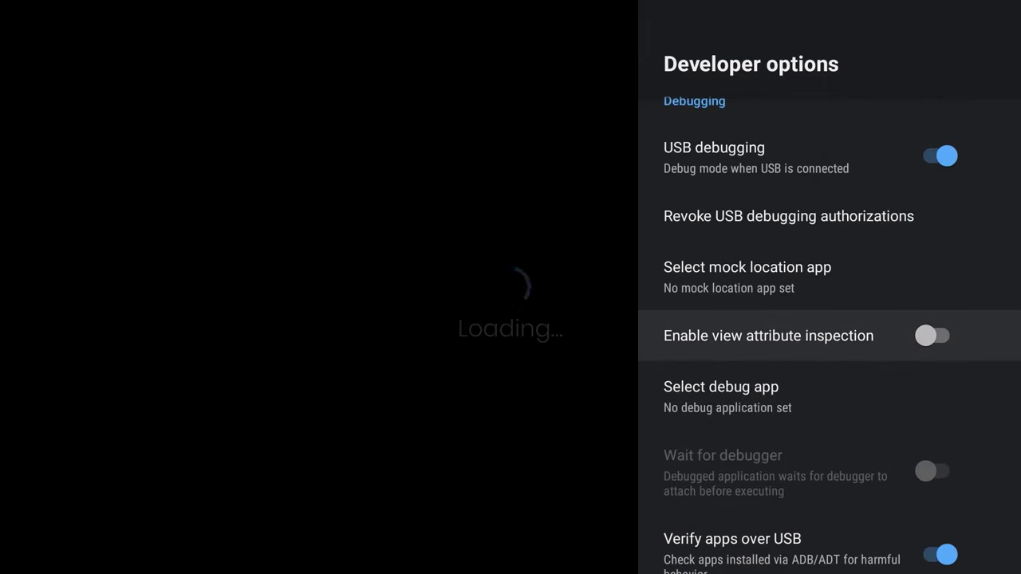
# - Leave the developer options and return to the Formuler home screen
pyautogui.press('Up')
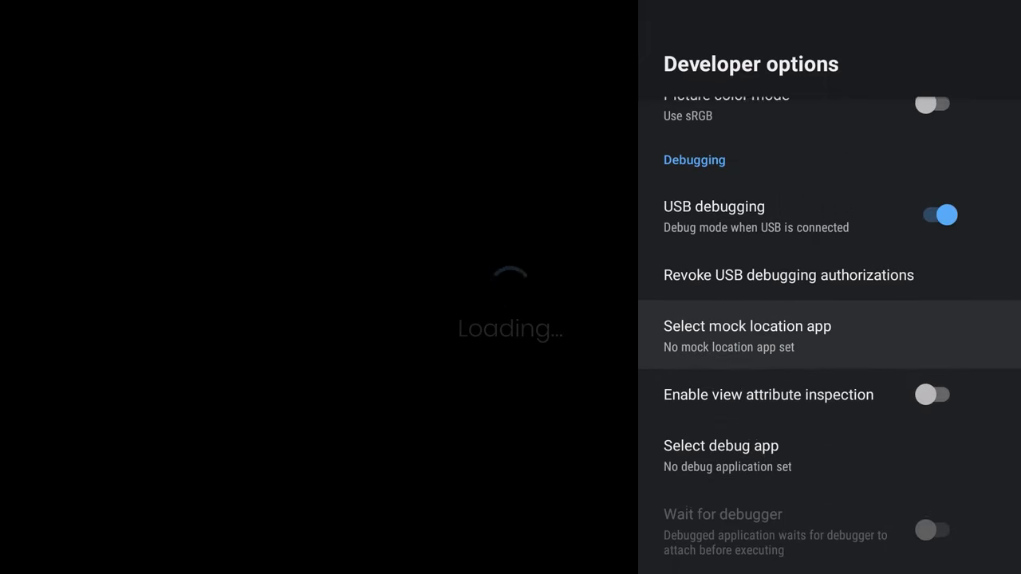
pyautogui.press('Up')
pyautogui.press('Up')
pyautogui.press('Up')
pyautogui.press('Escape')
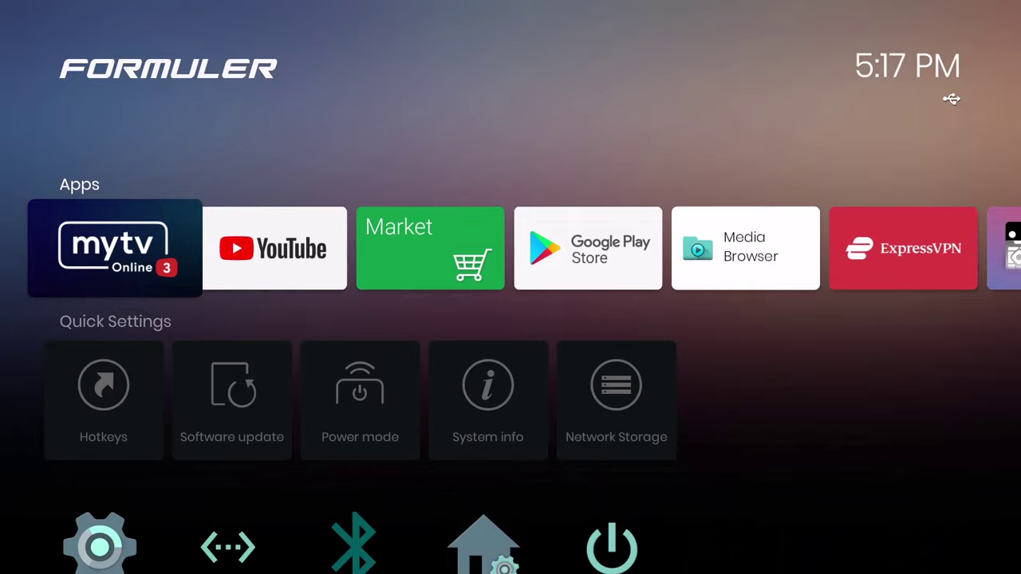
# - Open the Date & Time page in the device preferences to check the automatic time, time zone and hour format settings
pyautogui.press('Down')
pyautogui.press('Down')
pyautogui.press('Return')
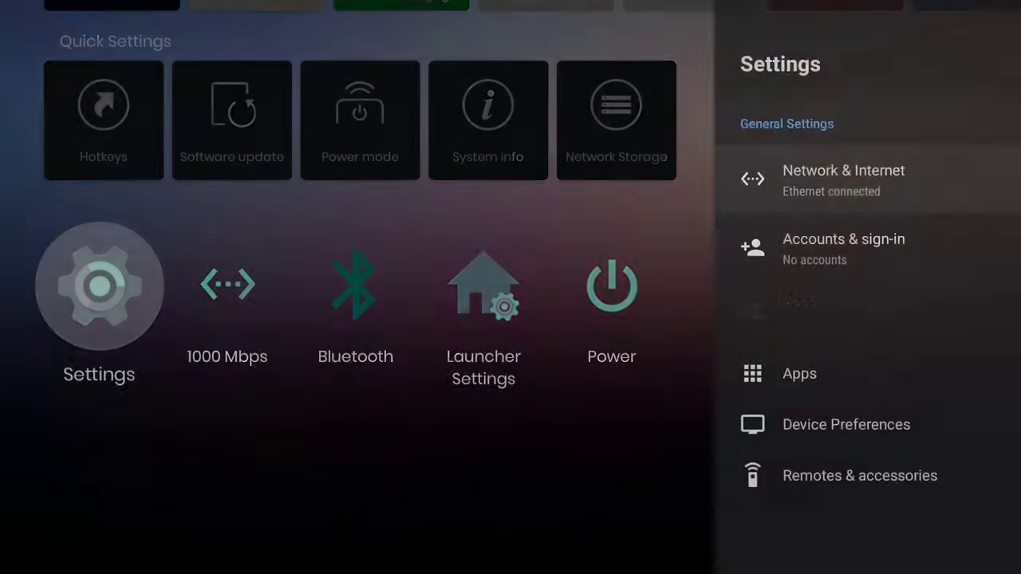
pyautogui.press('Down')
pyautogui.press('Down')
pyautogui.press('Down')
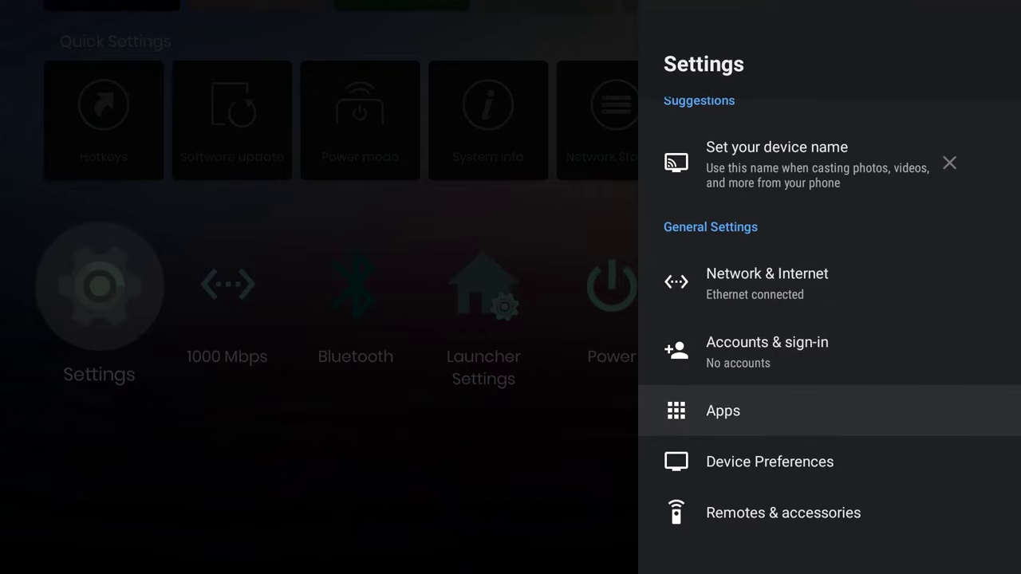
pyautogui.press('Return')
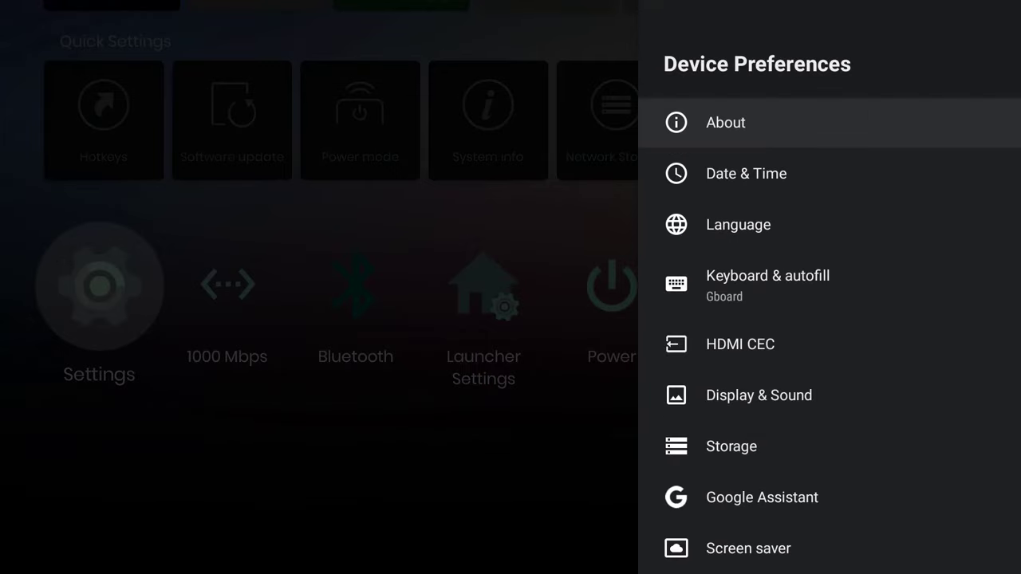
pyautogui.press('Down')
pyautogui.press('Return')
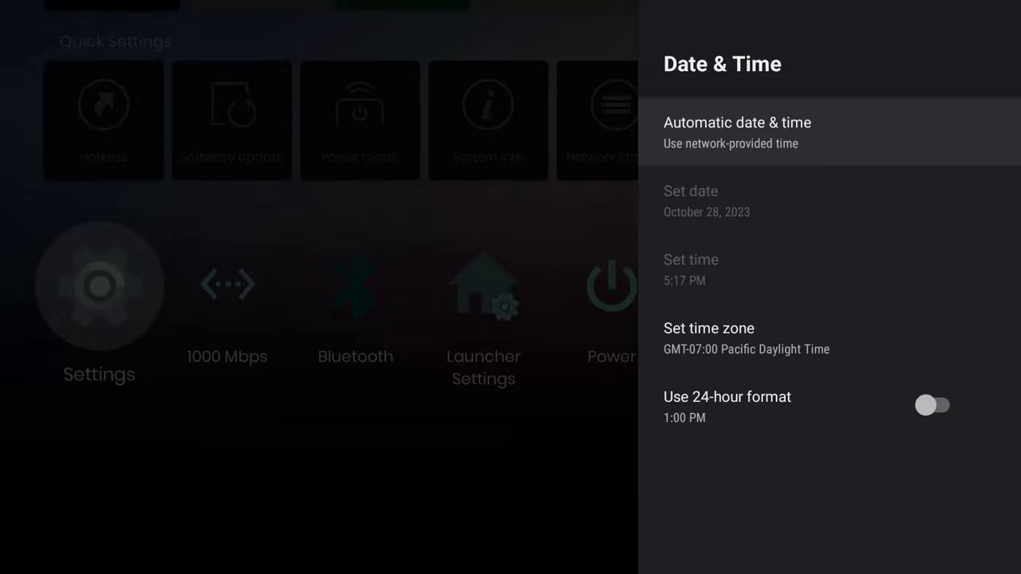
# - Close the device settings and launch MYTV Online 3 from the home screen
pyautogui.press('Escape')
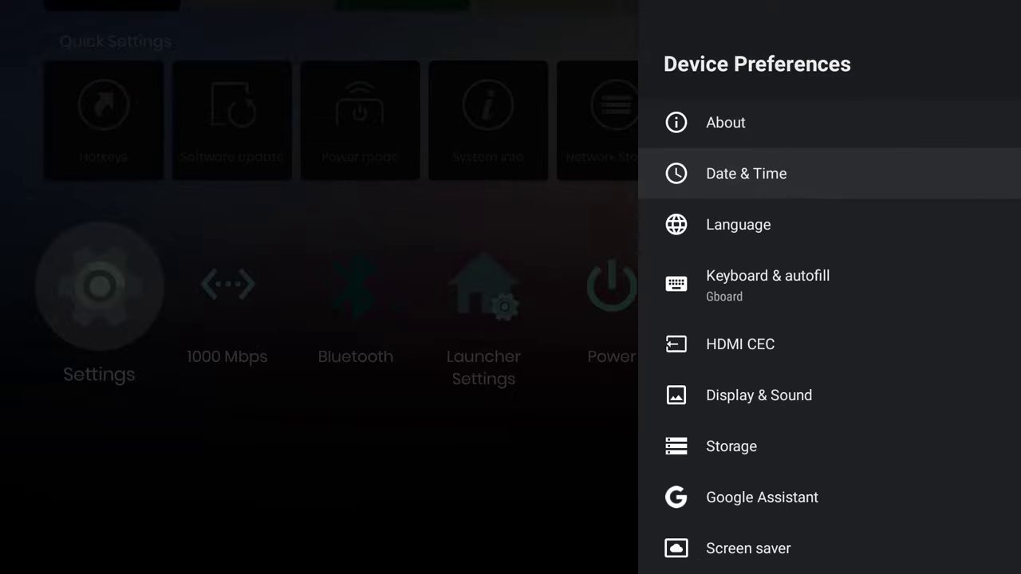
pyautogui.press('Escape')
pyautogui.press('Escape')
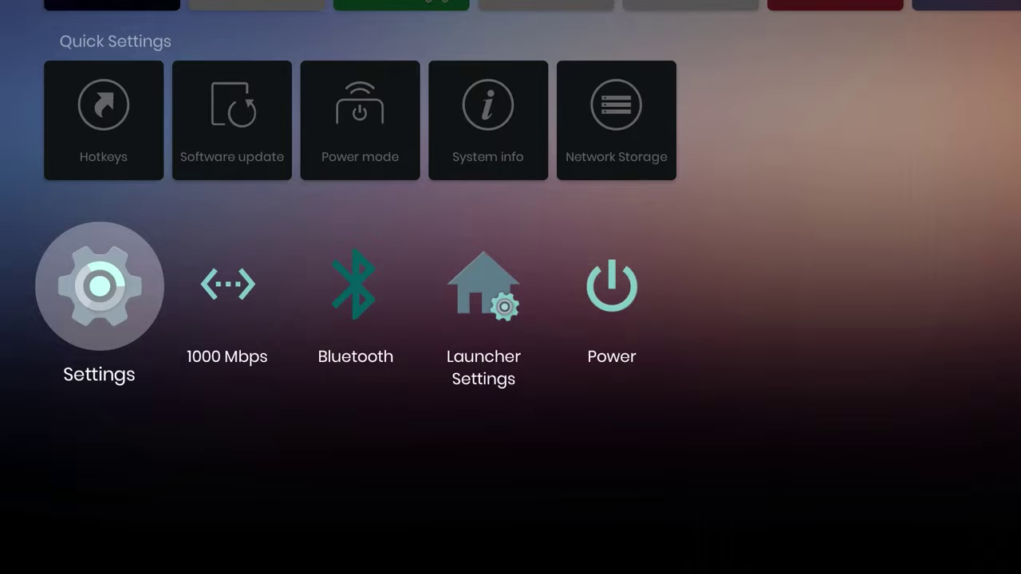
pyautogui.press('Up')
pyautogui.press('Up')
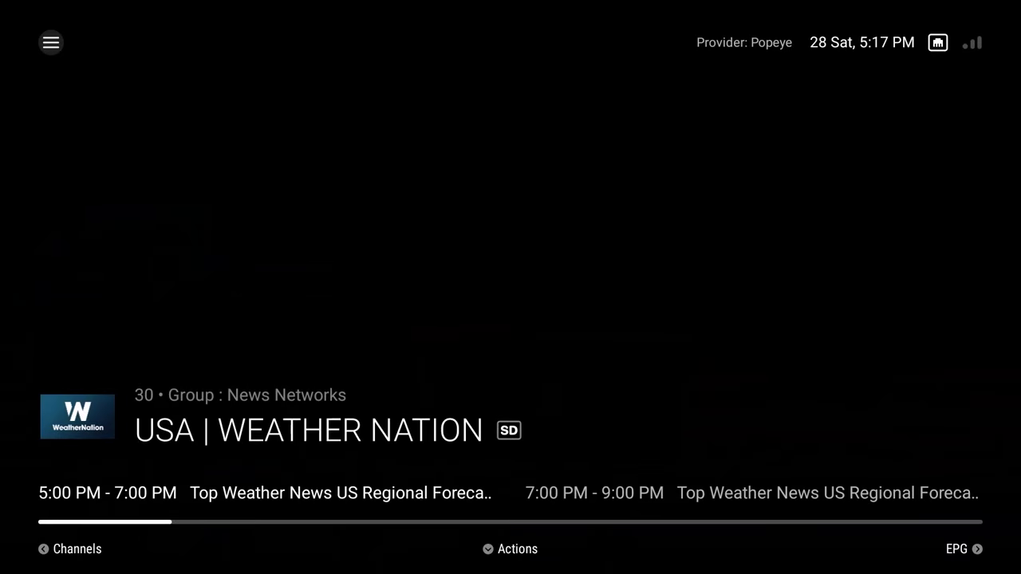
# - Open the settings of MYTV Online 3 from the live channel view
pyautogui.press('Menu')
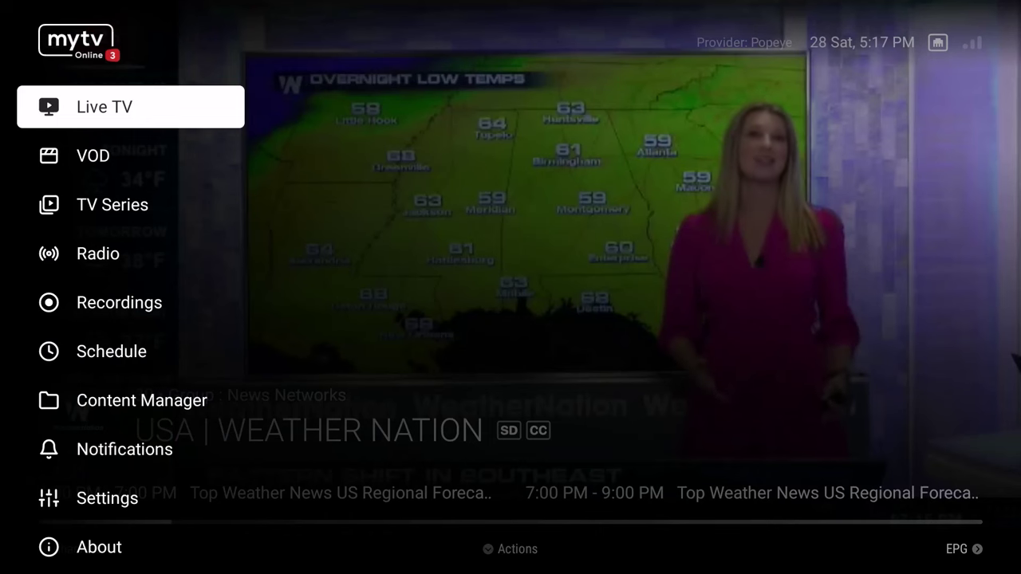
pyautogui.press('Down')
pyautogui.press('Down')
pyautogui.press('Down')
pyautogui.press('Down')
pyautogui.press('Down')
pyautogui.press('Down')
pyautogui.press('Down')
pyautogui.press('Down')
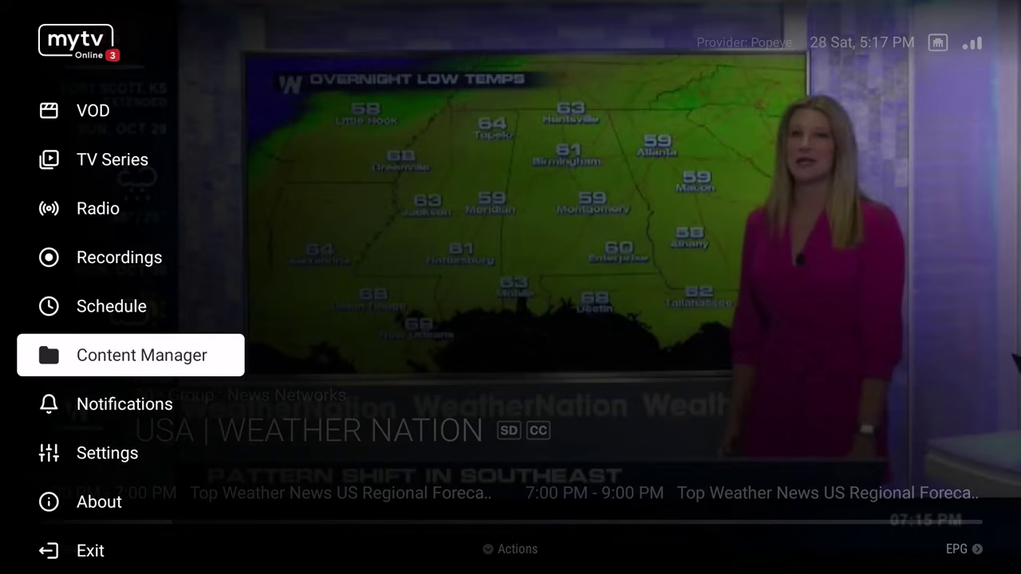
pyautogui.press('Return')
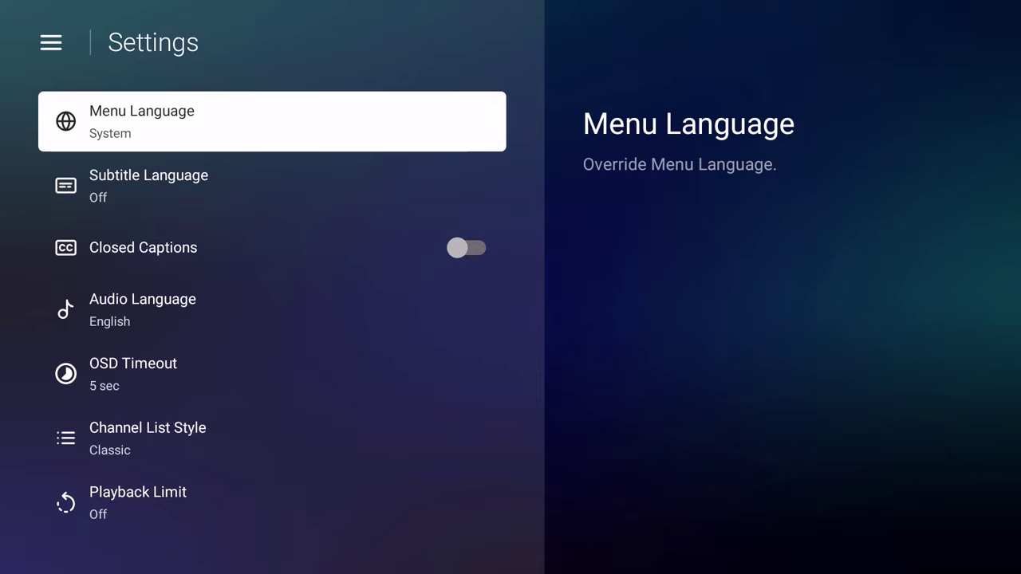
# - Set the menu language to English
pyautogui.press('Return')
pyautogui.press('Down')
pyautogui.press('Return')
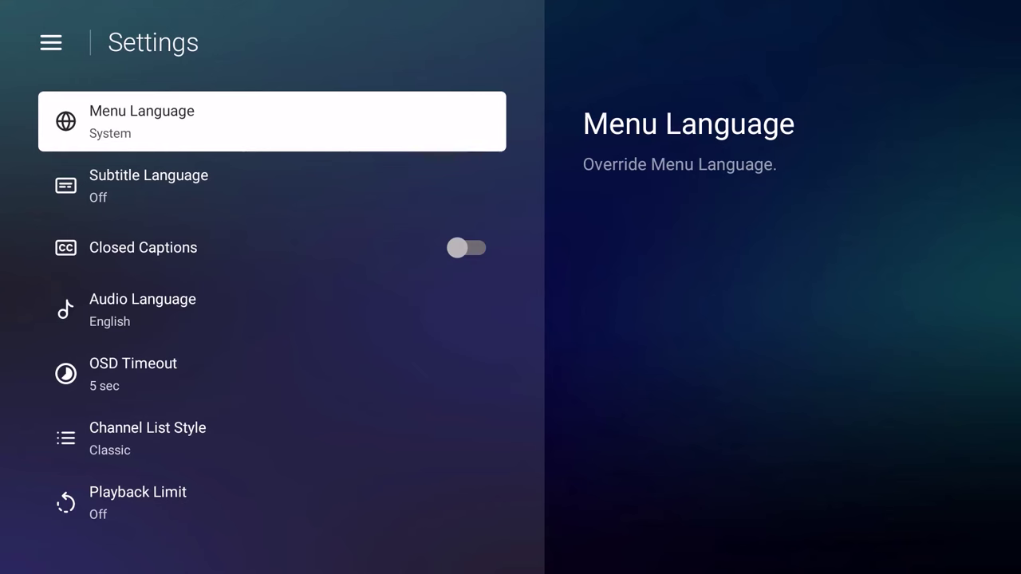
# - Set the default subtitle language to English
pyautogui.press('Down')
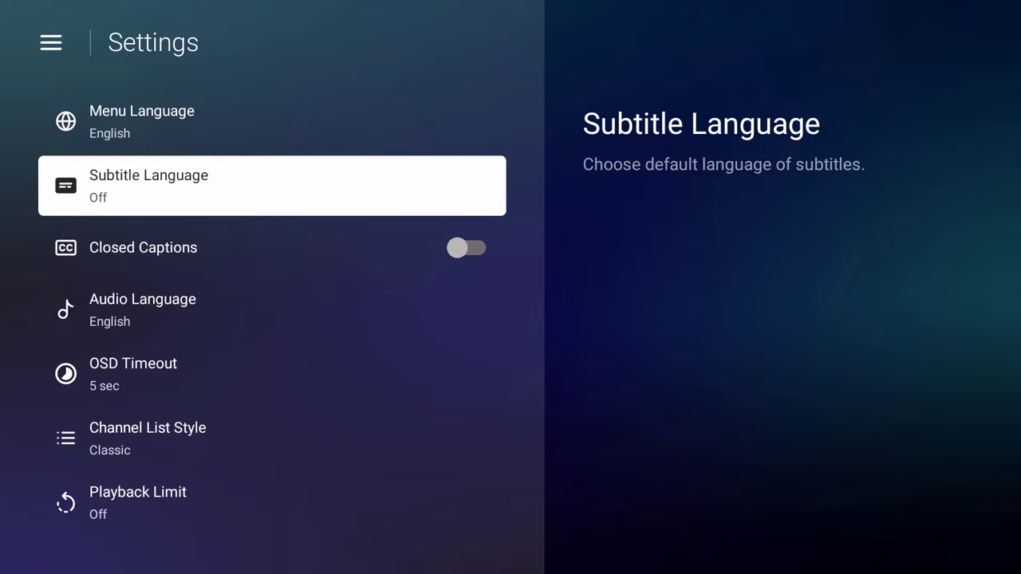
pyautogui.press('Return')
pyautogui.press('Down')
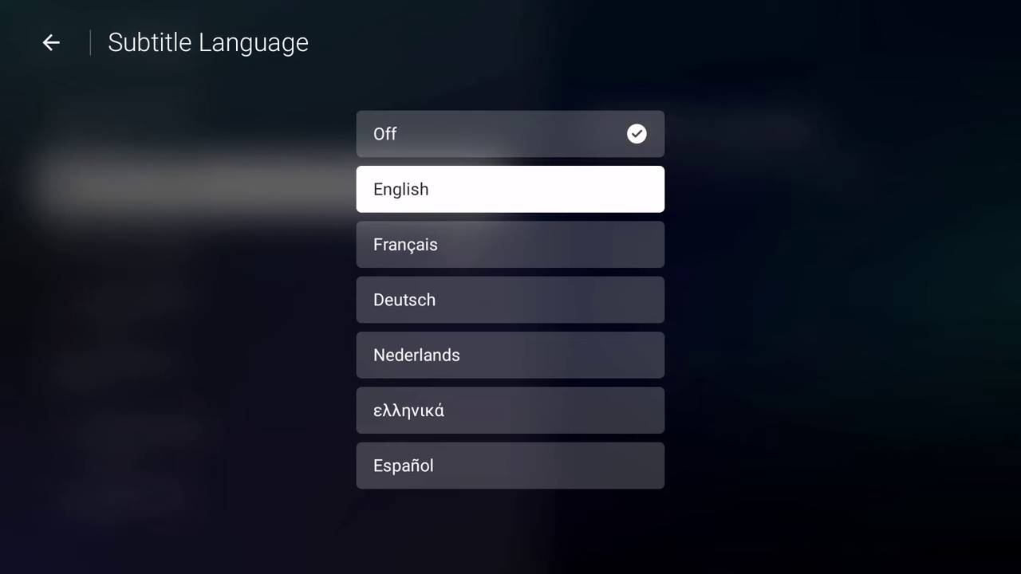
pyautogui.press('Return')
# - Review the settings from Closed Captions down to Player Options, including the available channel list styles
pyautogui.press('Down')
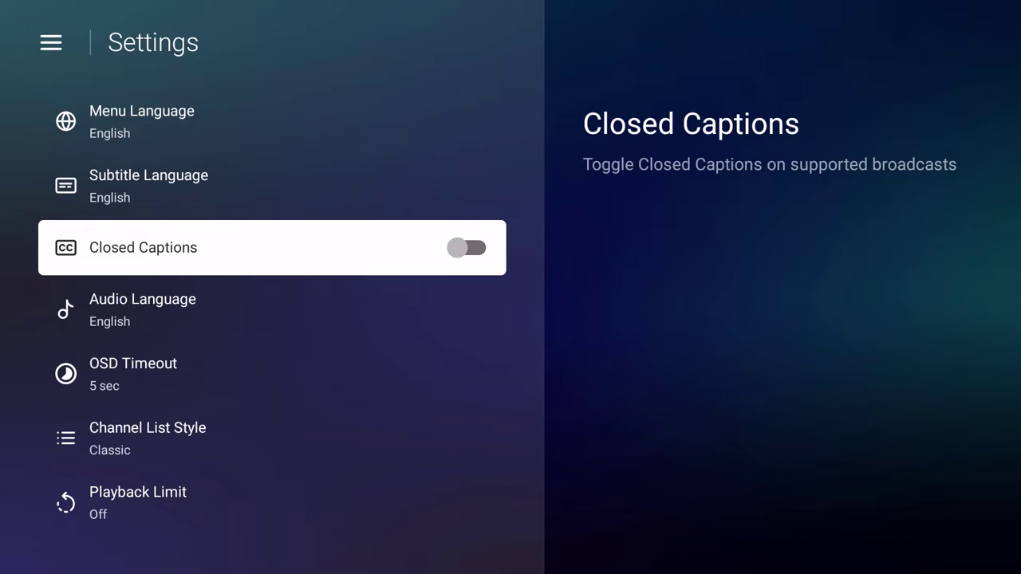
pyautogui.press('Return')
pyautogui.press('Down')
pyautogui.press('Down')
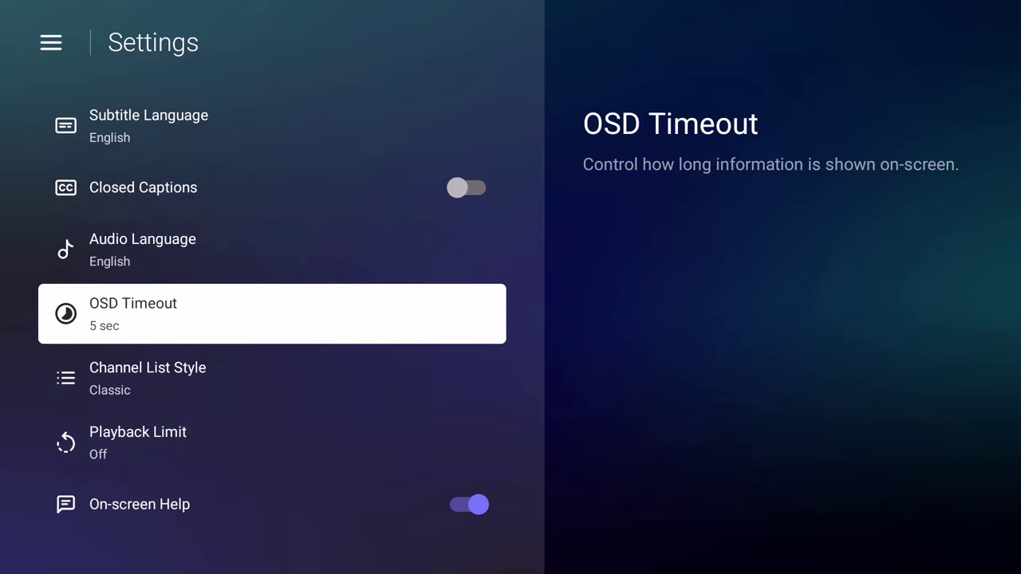
pyautogui.press('Down')
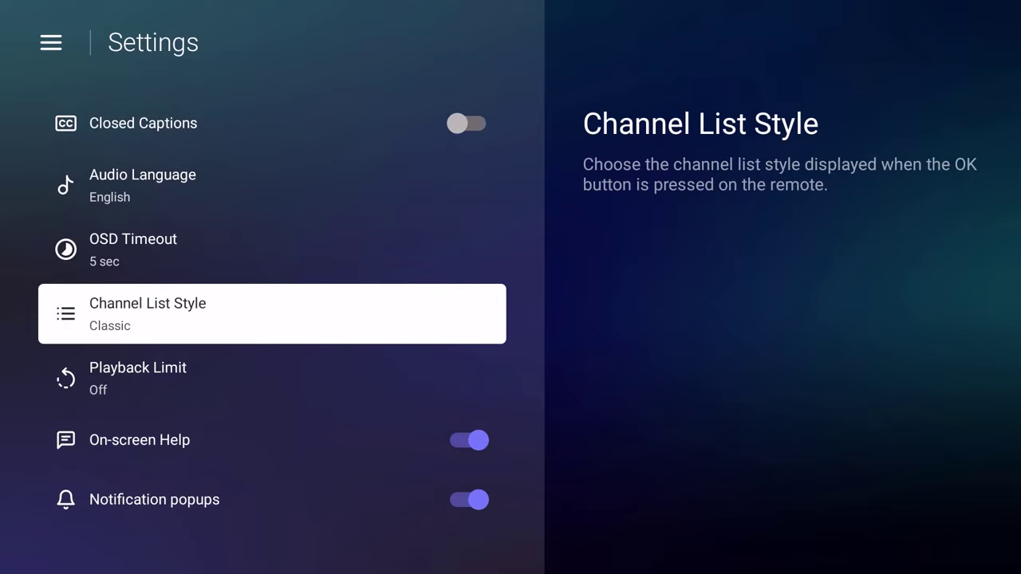
pyautogui.press('Return')
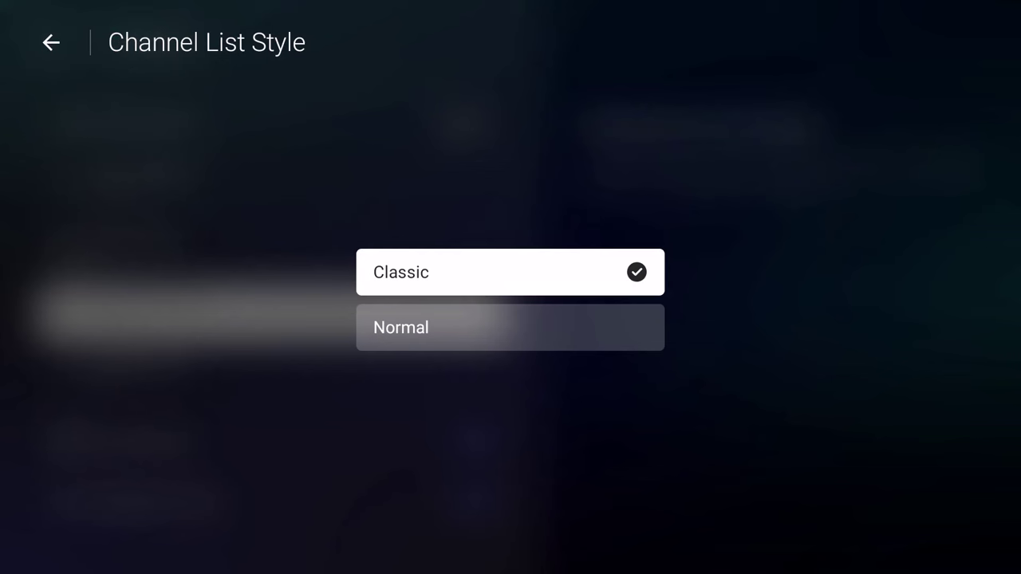
pyautogui.press('Escape')
pyautogui.press('Down')
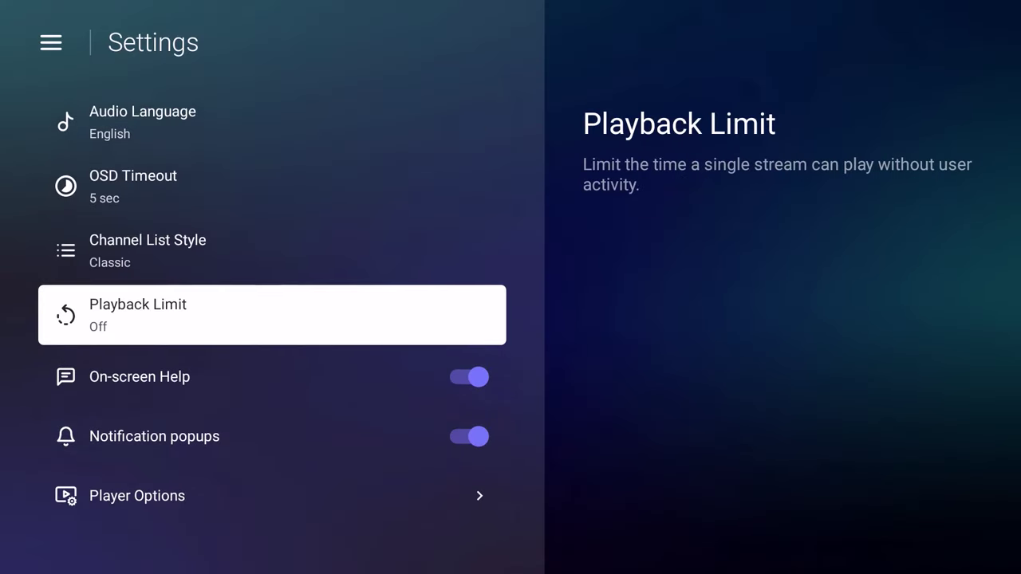
pyautogui.press('Down')
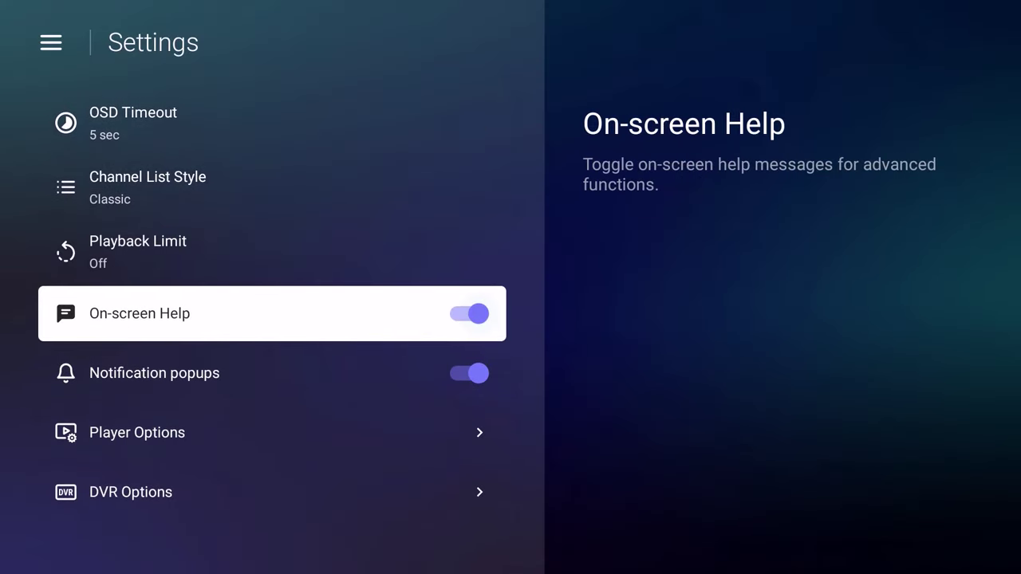
pyautogui.press('Down')
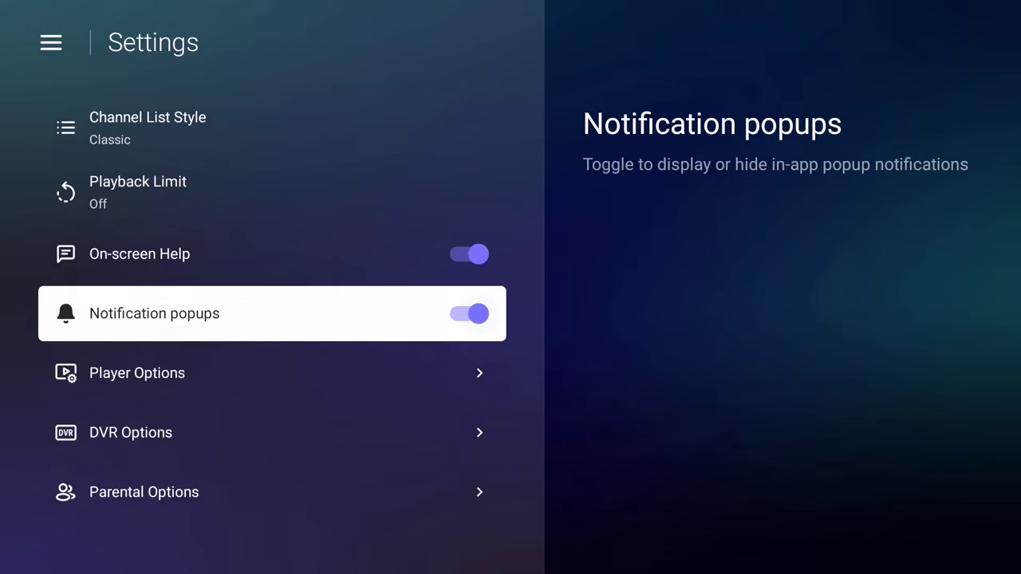
pyautogui.press('Down')
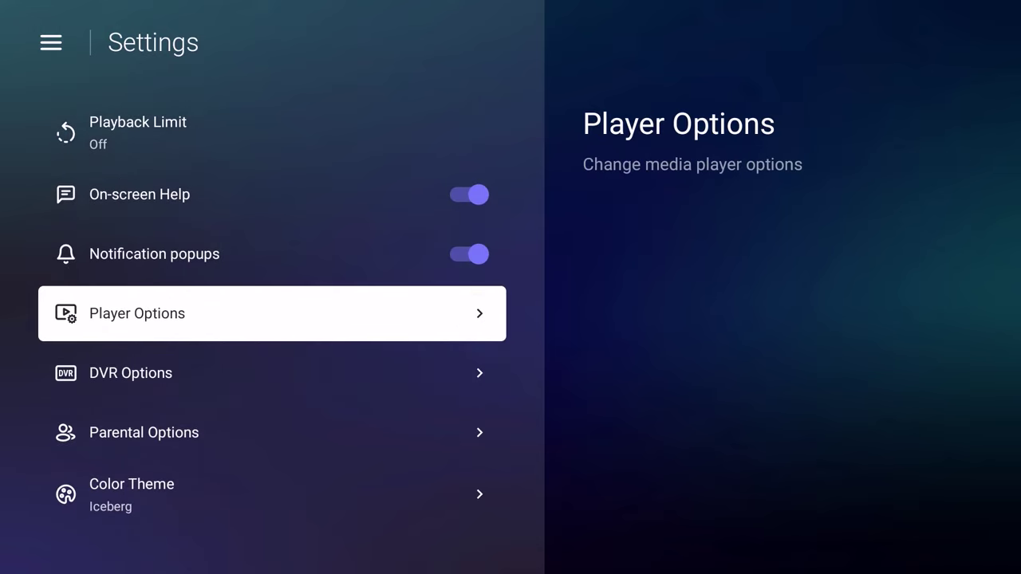
# - Turn on Live Auto Frame Rate (AFR) in the player options
pyautogui.press('Return')
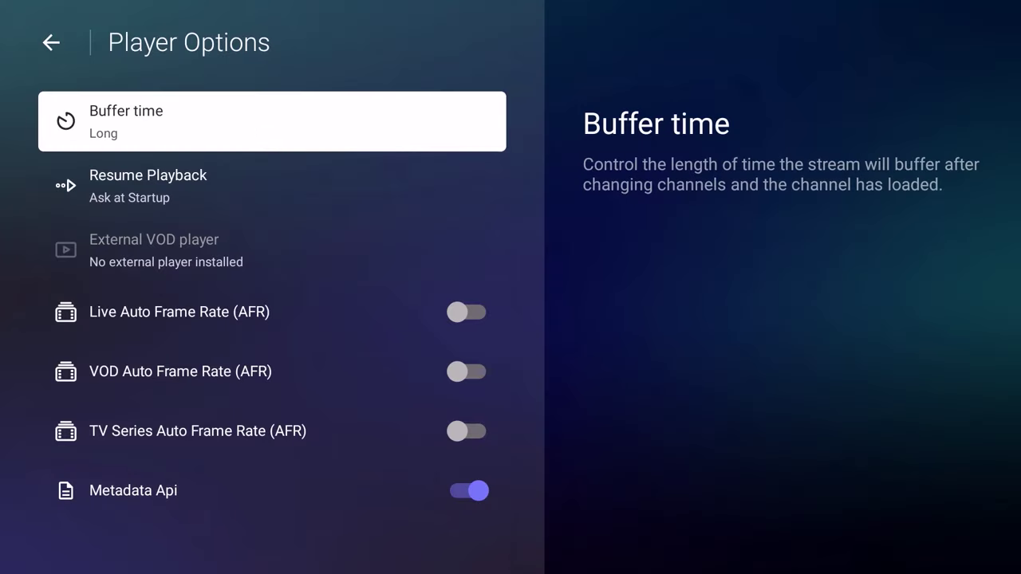
pyautogui.press('Down')
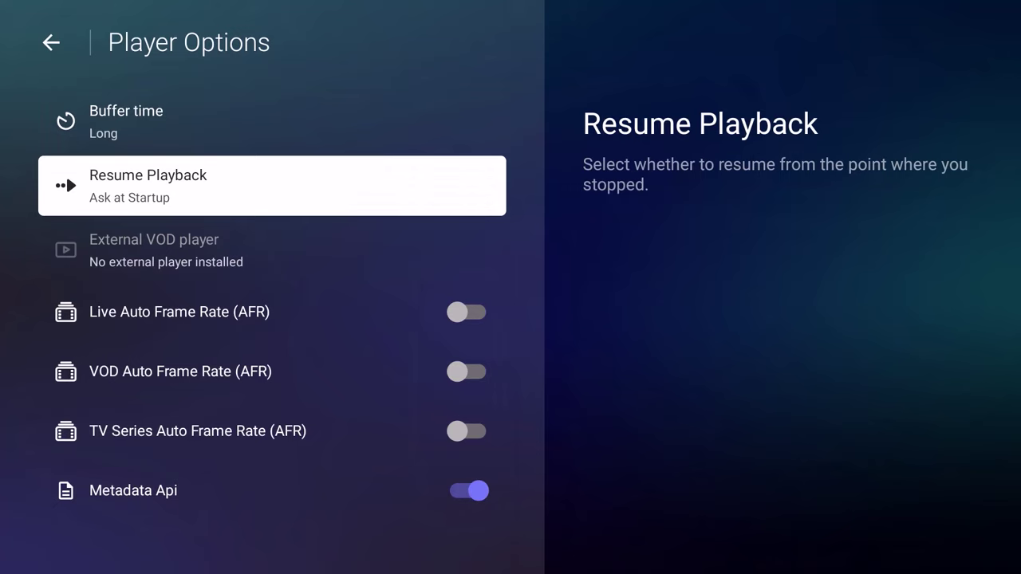
pyautogui.press('Down')
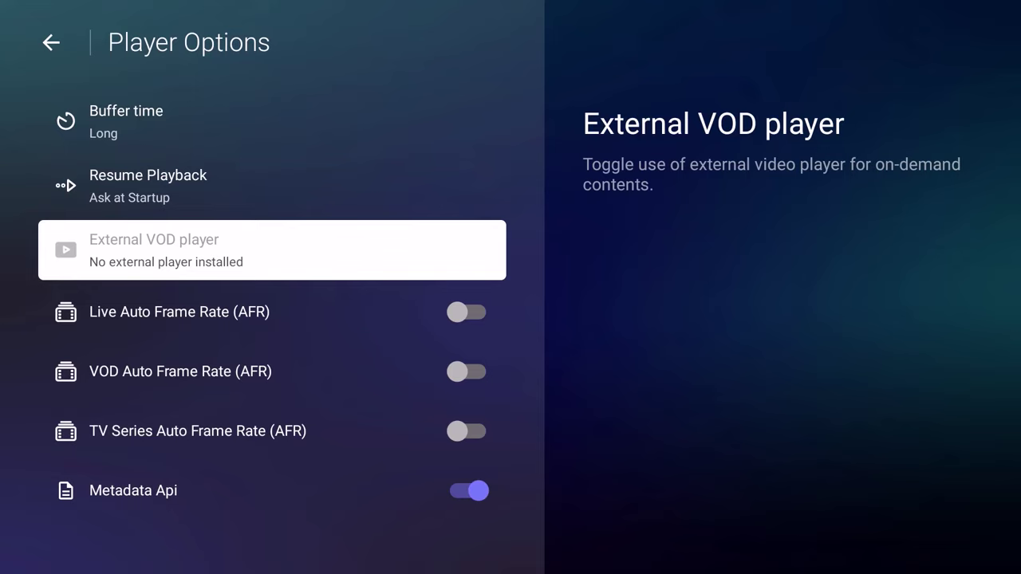
pyautogui.press('Down')
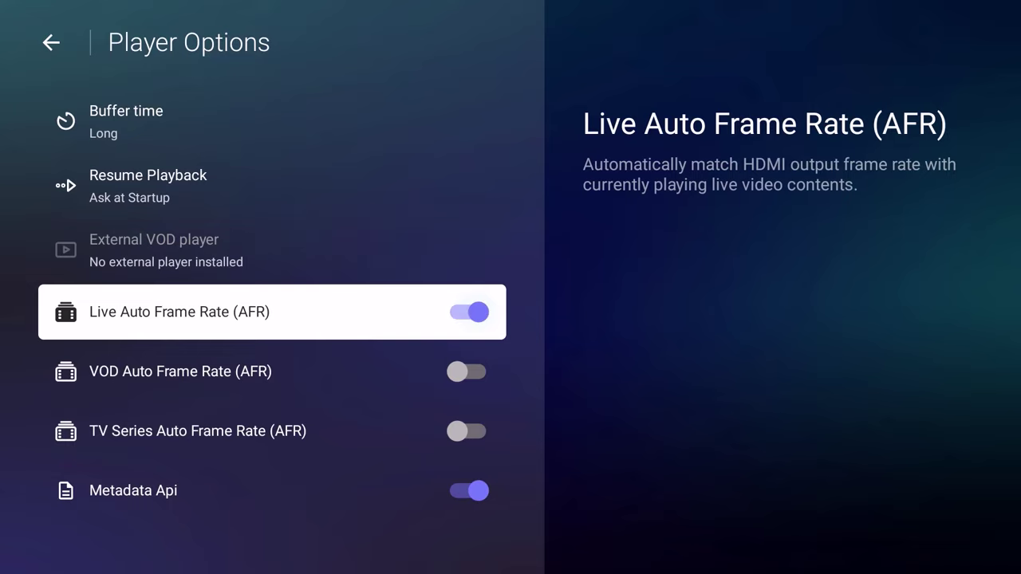
# - Review the remaining player options from VOD Auto Frame Rate down to Online Subtitles, and return to the main settings
pyautogui.press('Down')
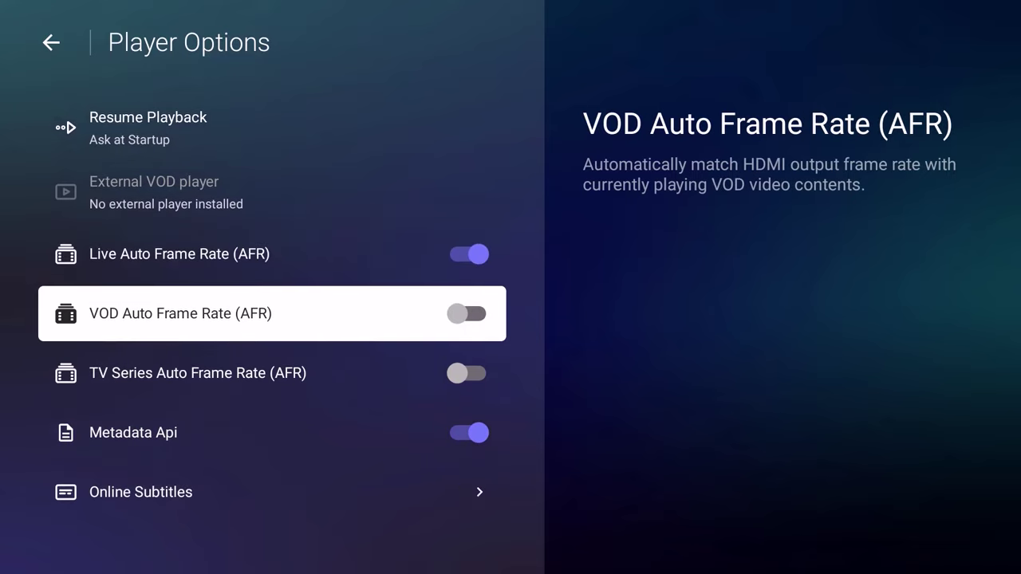
pyautogui.press('Down')
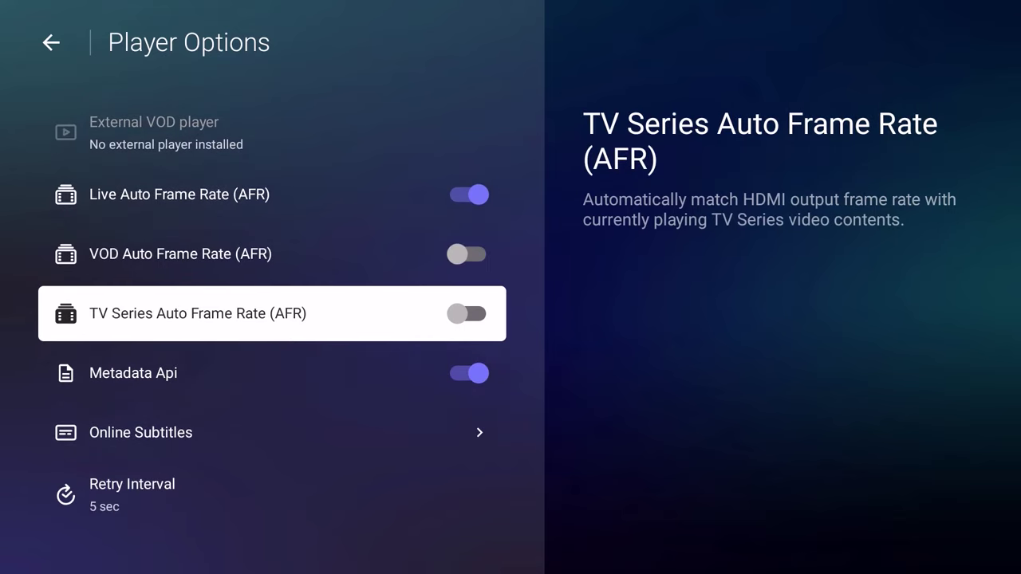
pyautogui.press('Up')
pyautogui.press('Up')
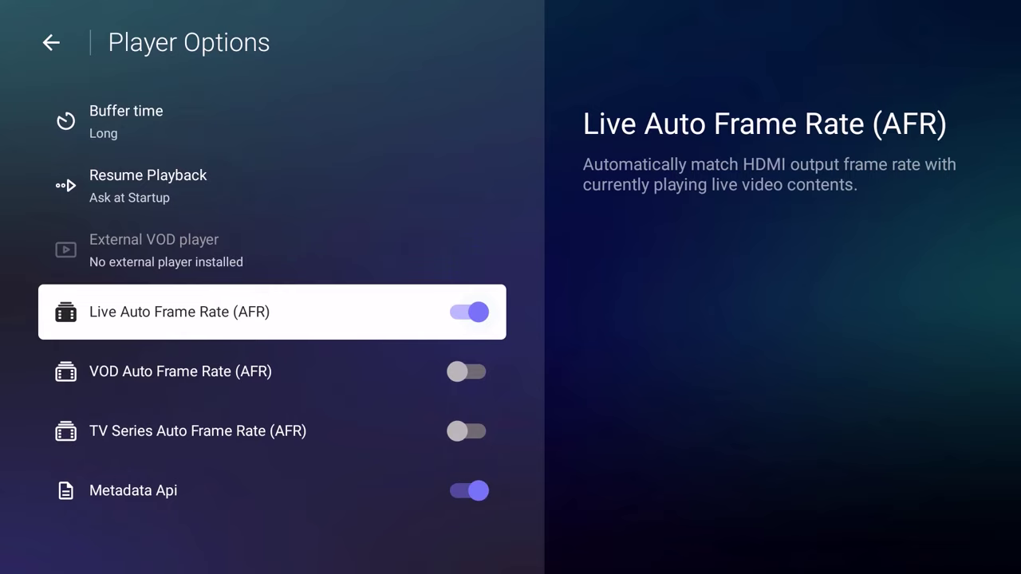
pyautogui.press('Down')
pyautogui.press('Down')
pyautogui.press('Down')
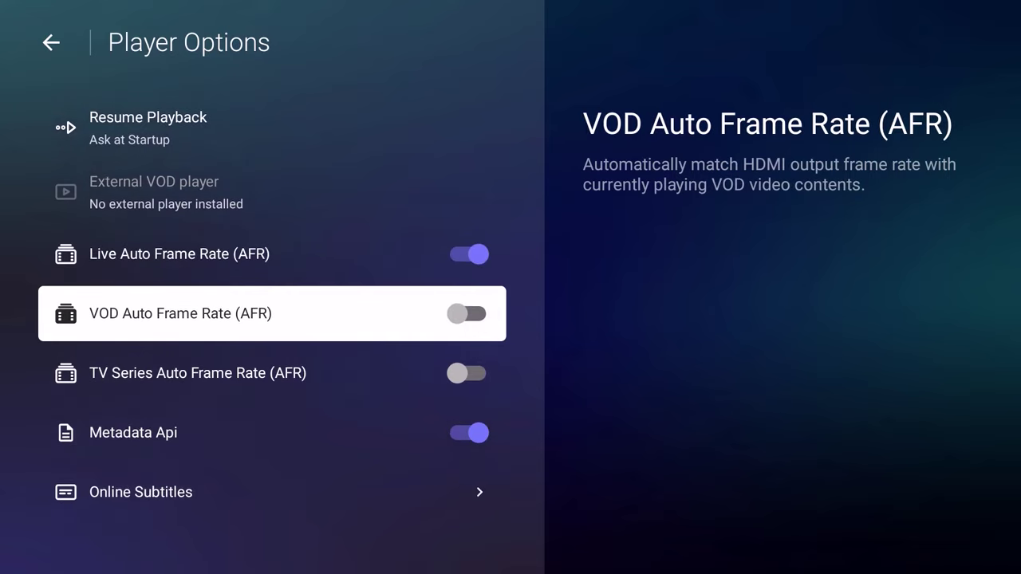
pyautogui.press('Down')
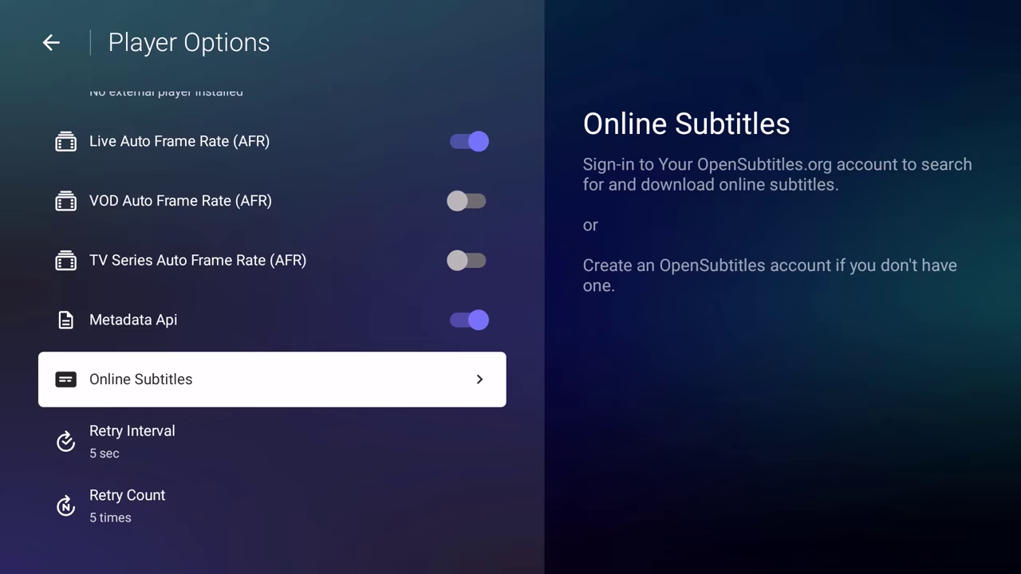
pyautogui.press('Escape')
# - Turn on Timeshift in the DVR options and check the recording and timeshift storage locations
pyautogui.press('Down')
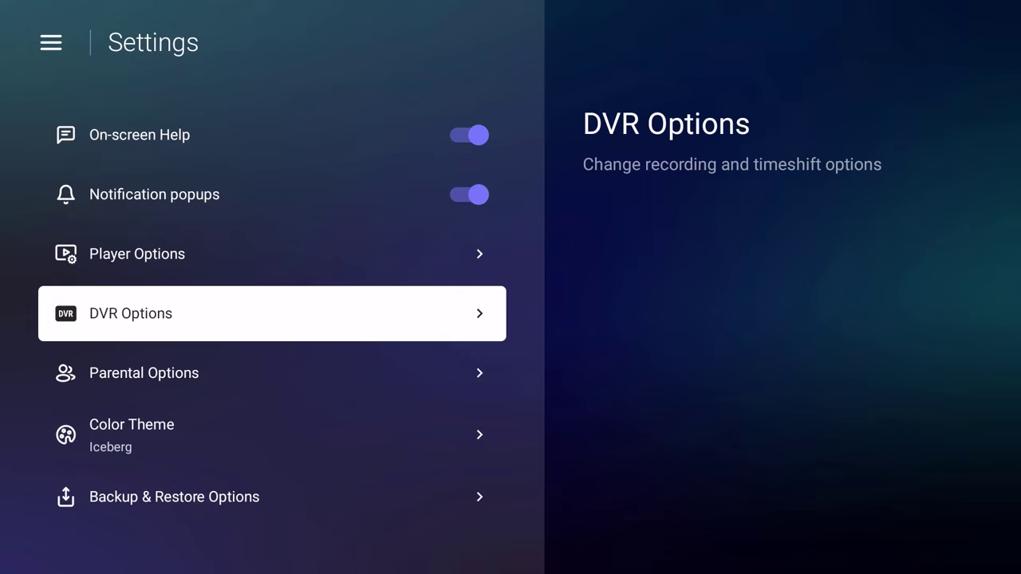
pyautogui.press('Return')
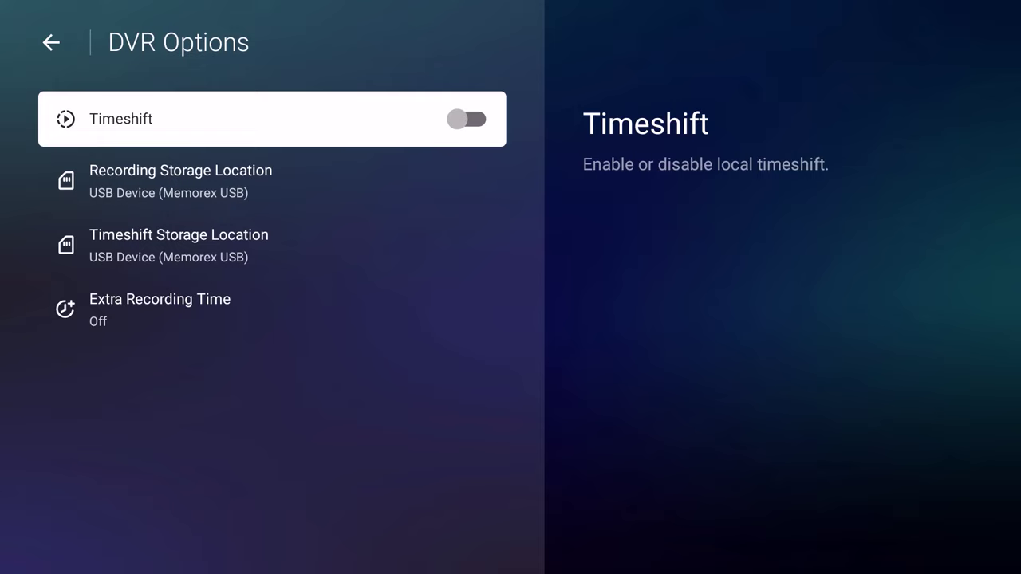
pyautogui.press('Down')
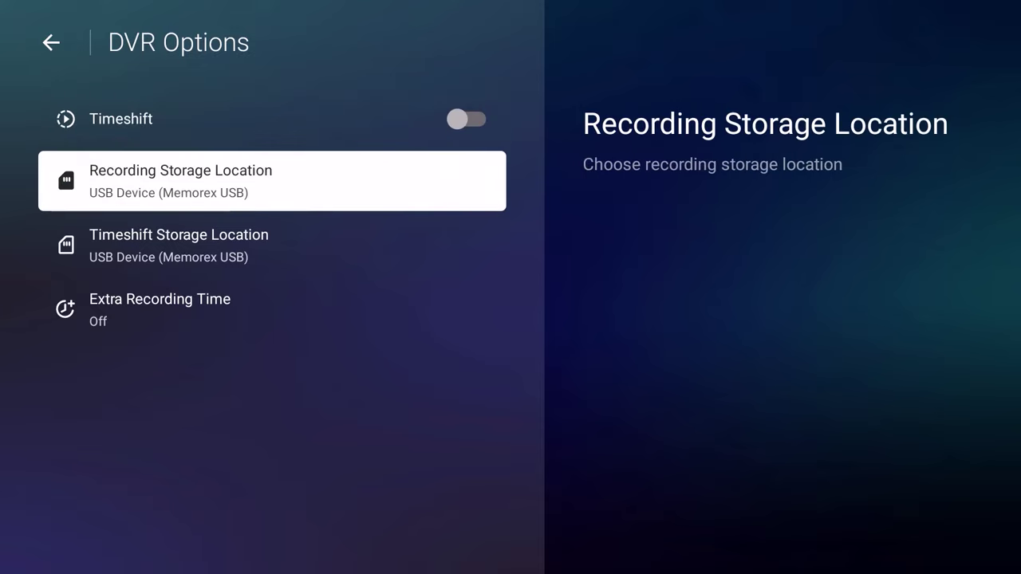
pyautogui.press('Up')
pyautogui.press('Return')
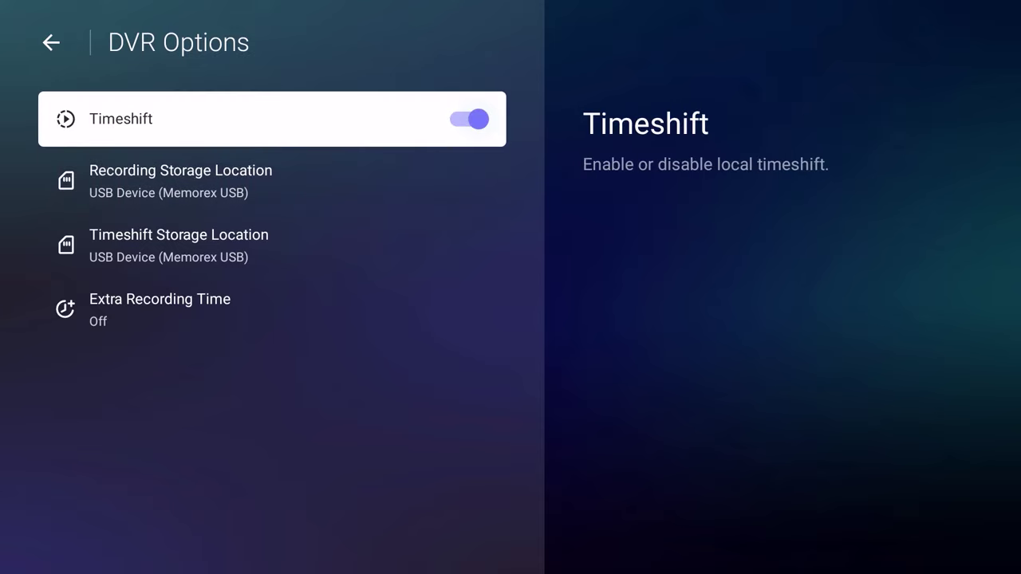
pyautogui.press('Down')
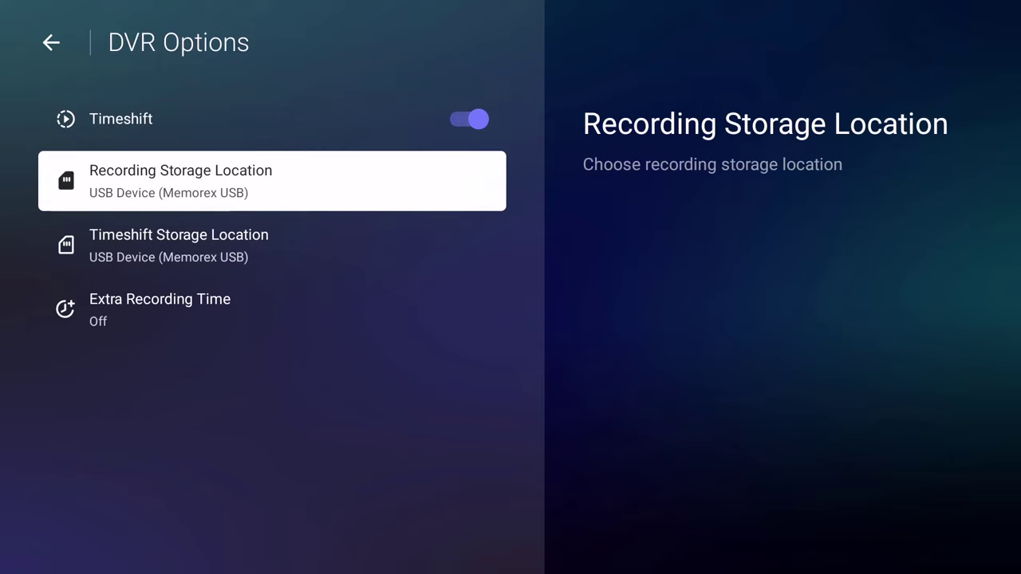
pyautogui.press('Down')
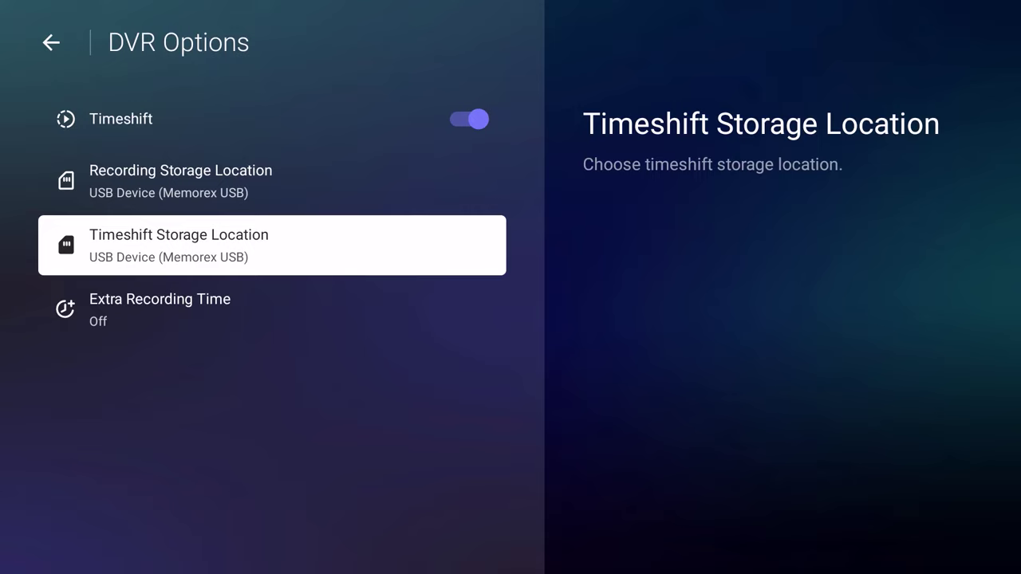
pyautogui.press('Up')
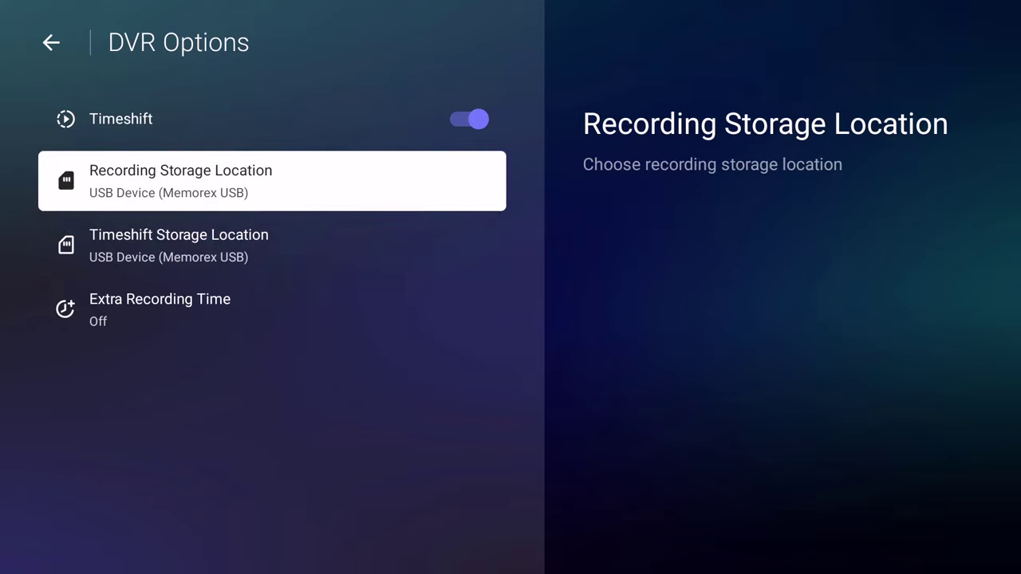
pyautogui.press('Down')
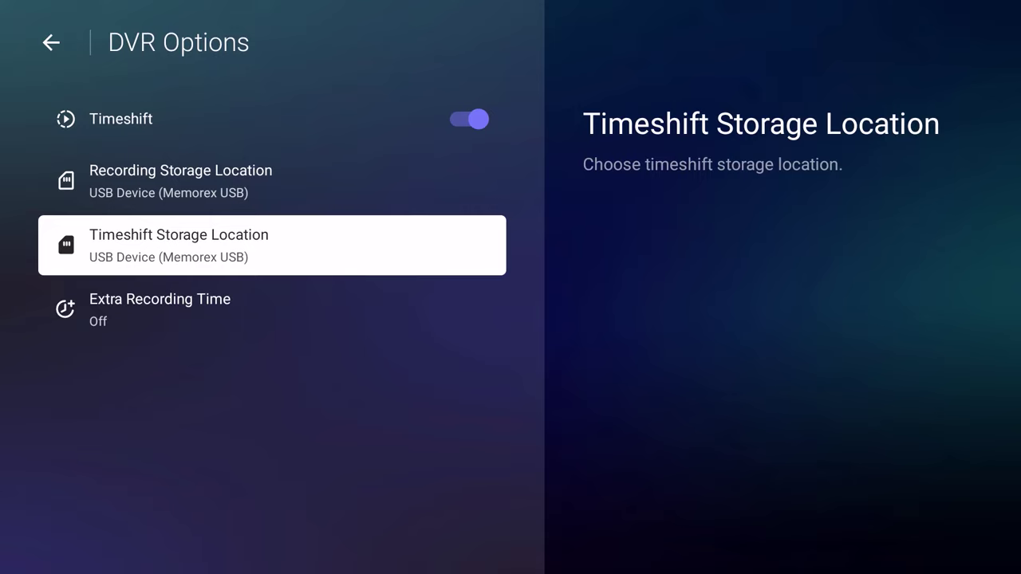
pyautogui.press('Escape')
# - Preview the available color themes from Iceberg to Asphalt, leaving the theme selection without choosing a new one
pyautogui.press('Down')
pyautogui.press('Down')
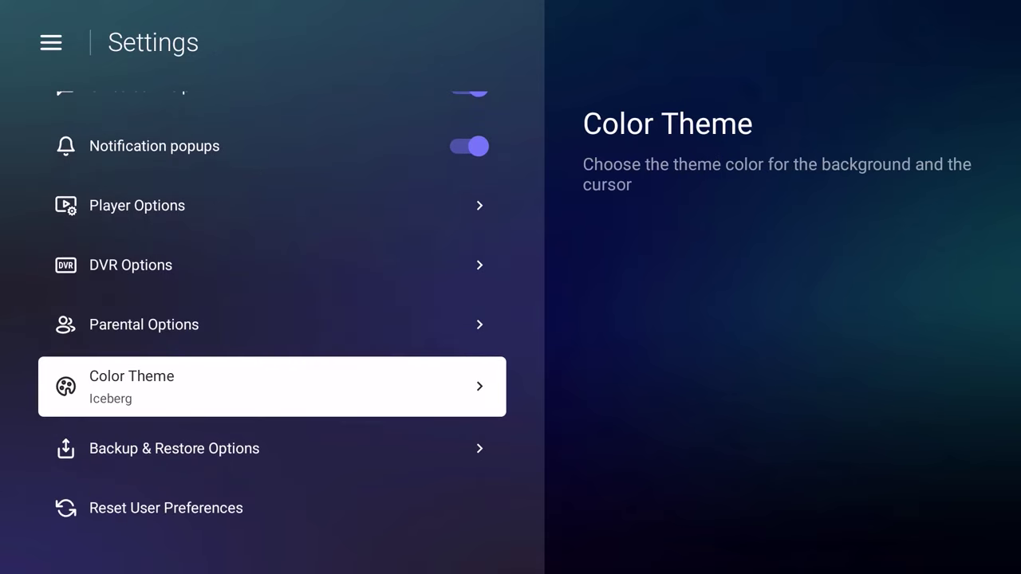
pyautogui.press('Return')
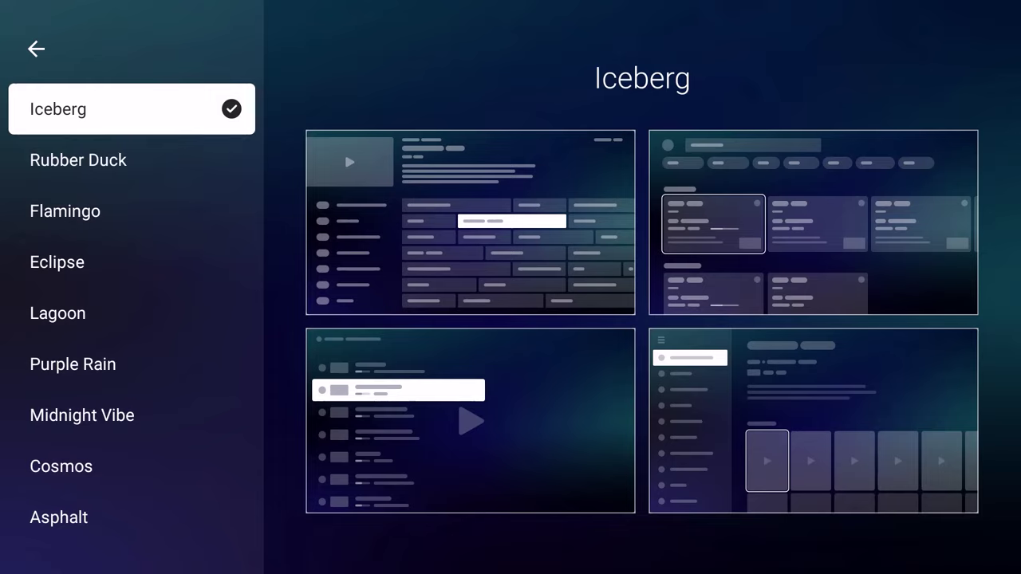
pyautogui.press('Down')
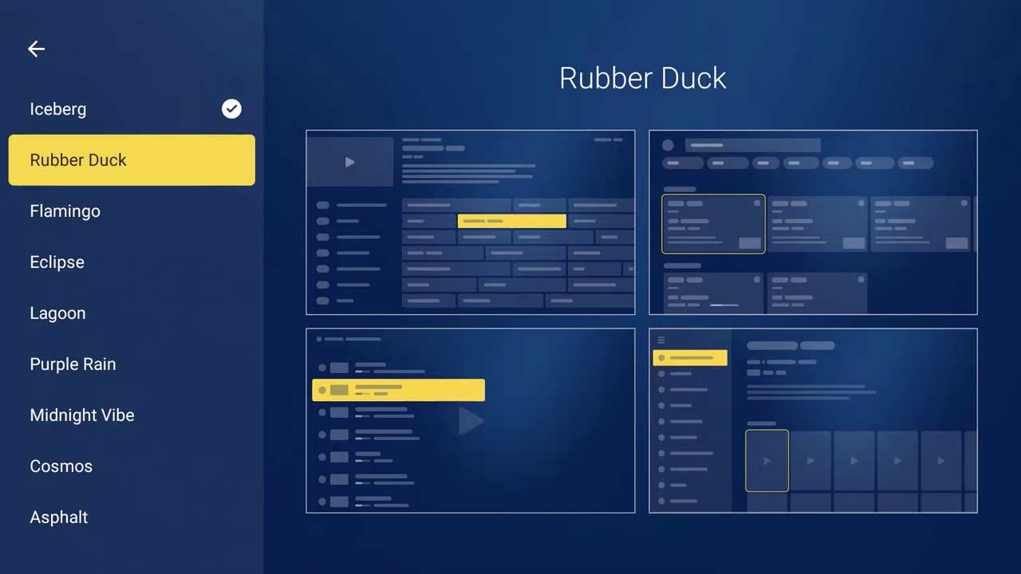
pyautogui.press('Down')
pyautogui.press('Down')
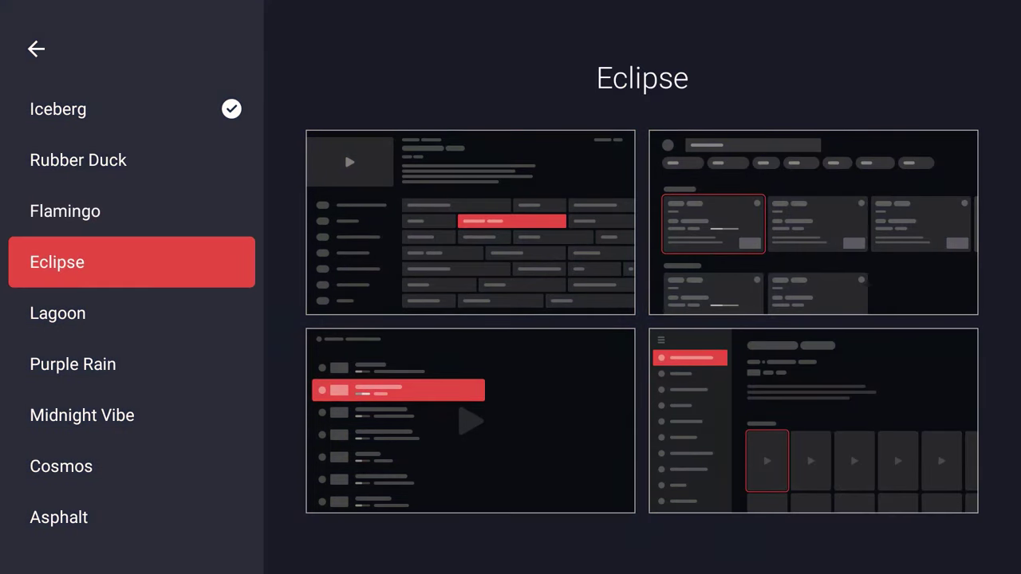
pyautogui.press('Down')
pyautogui.press('Down')
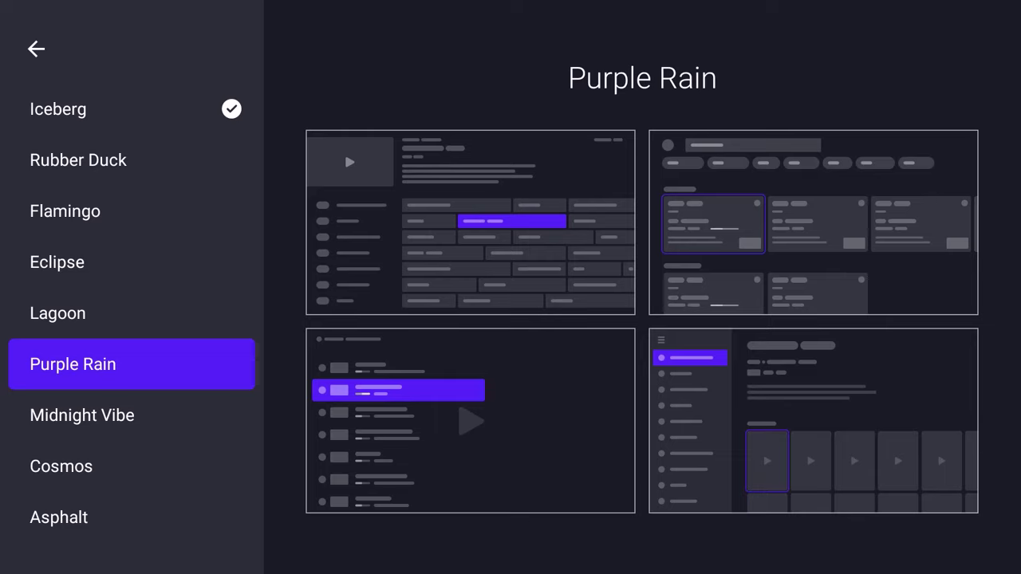
pyautogui.press('Down')
pyautogui.press('Down')
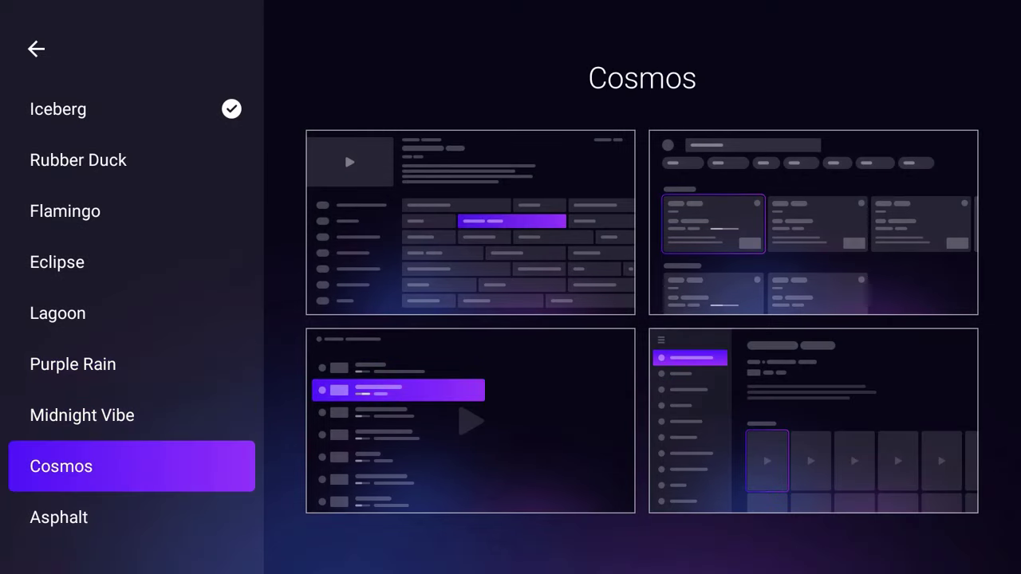
pyautogui.press('Down')
pyautogui.press('Up')
pyautogui.press('Up')
pyautogui.press('Up')
pyautogui.press('Up')
pyautogui.press('Up')
pyautogui.press('Up')
pyautogui.press('Up')
pyautogui.press('Up')
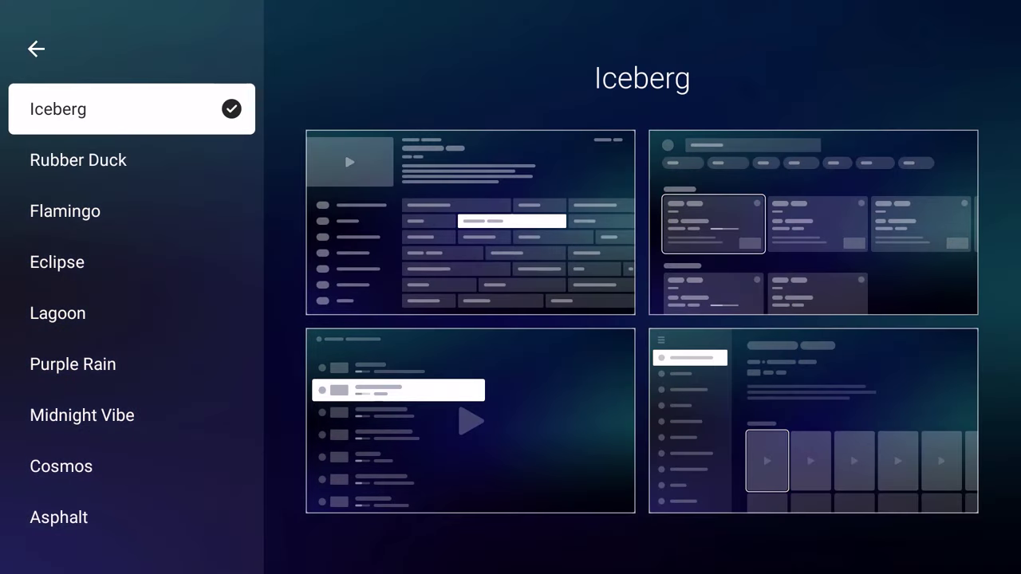
pyautogui.press('Down')
pyautogui.press('Down')
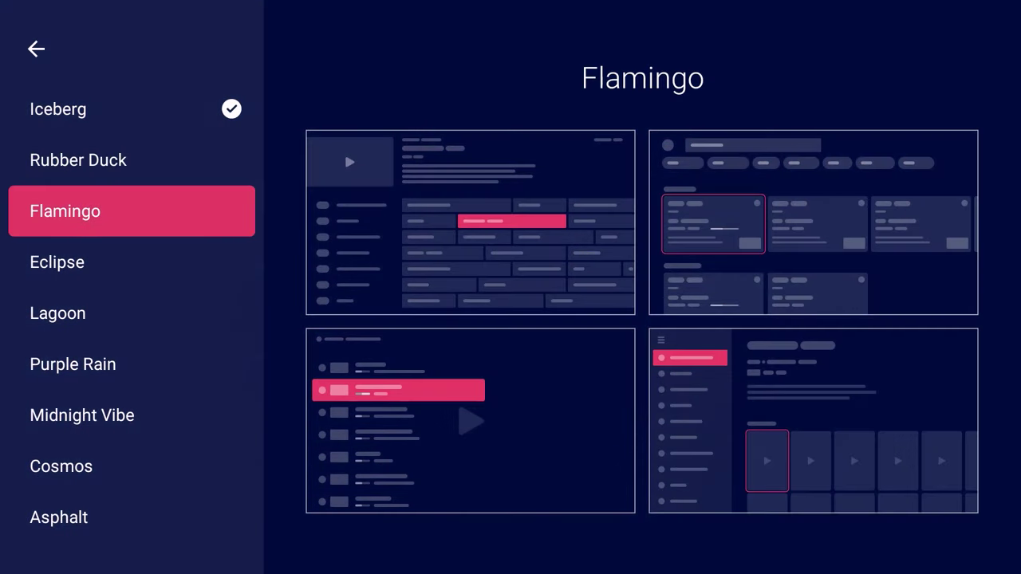
pyautogui.press('Up')
pyautogui.press('Escape')
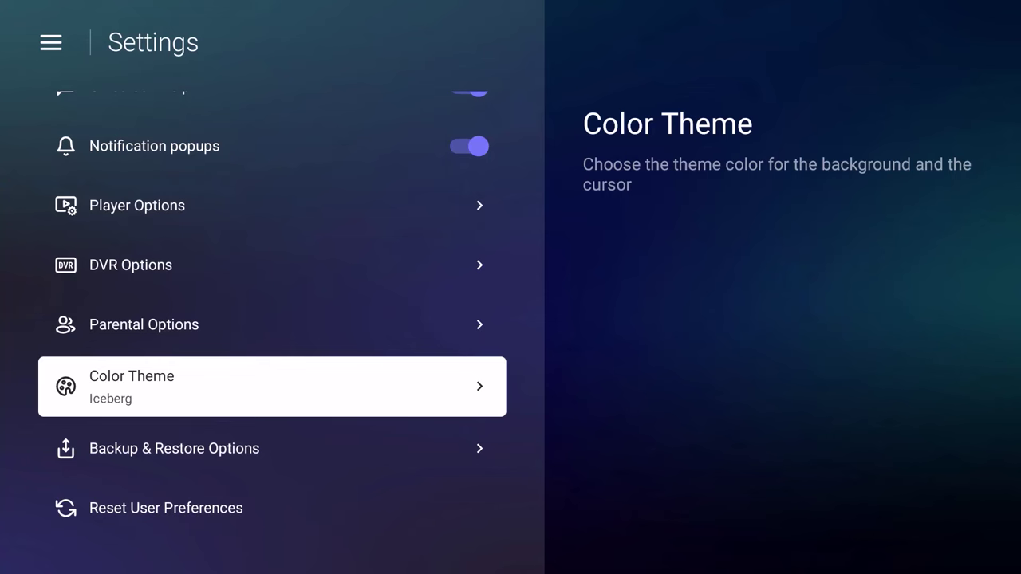
# - Look at the Backup & Restore options and exit to the Formuler home screen
pyautogui.press('Down')
pyautogui.press('Return')
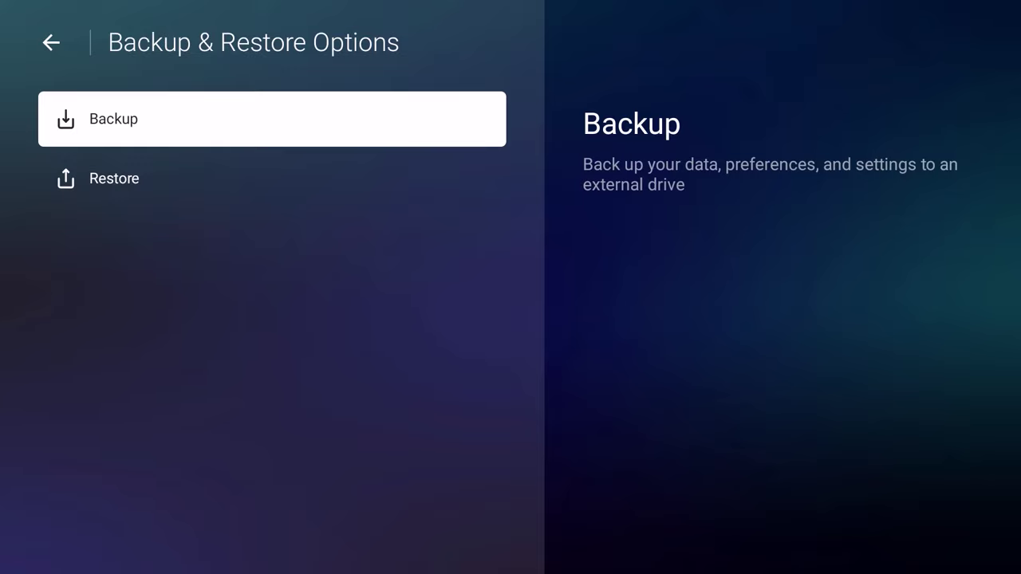
pyautogui.press('Escape')
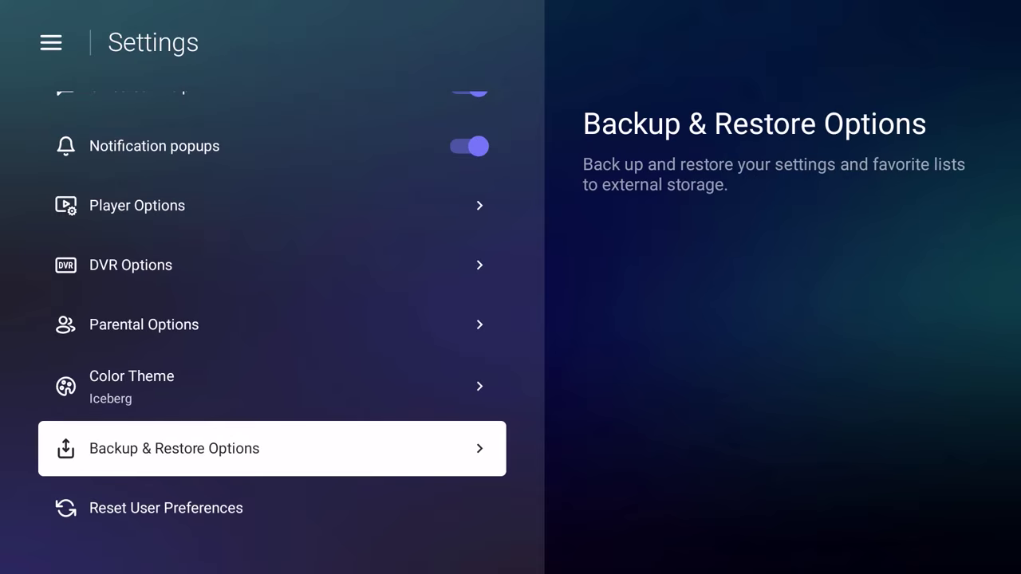
pyautogui.press('Escape')
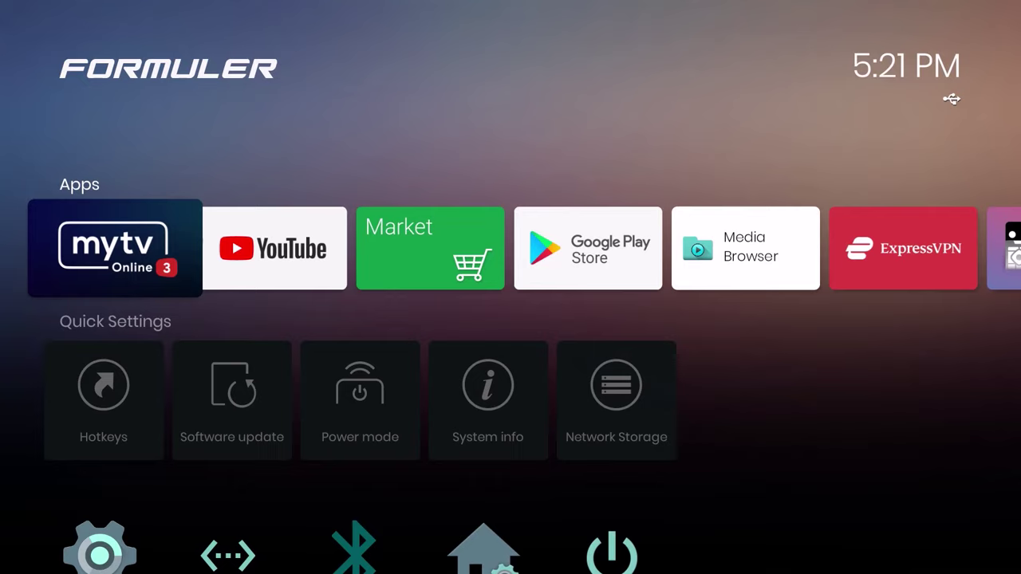